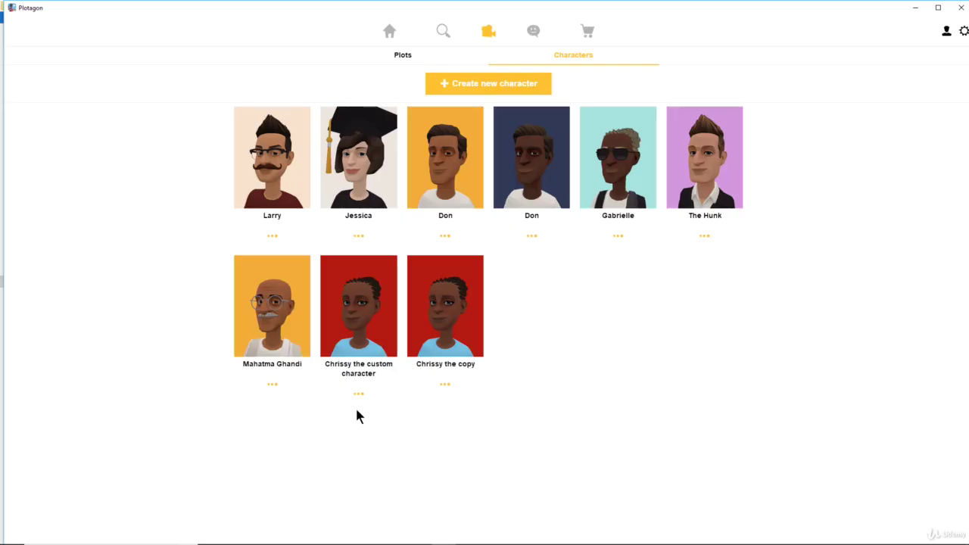
# - Open the Friday, October 5 2018 10:52 AM plot from the Plots list
pyautogui.click(402, 56)
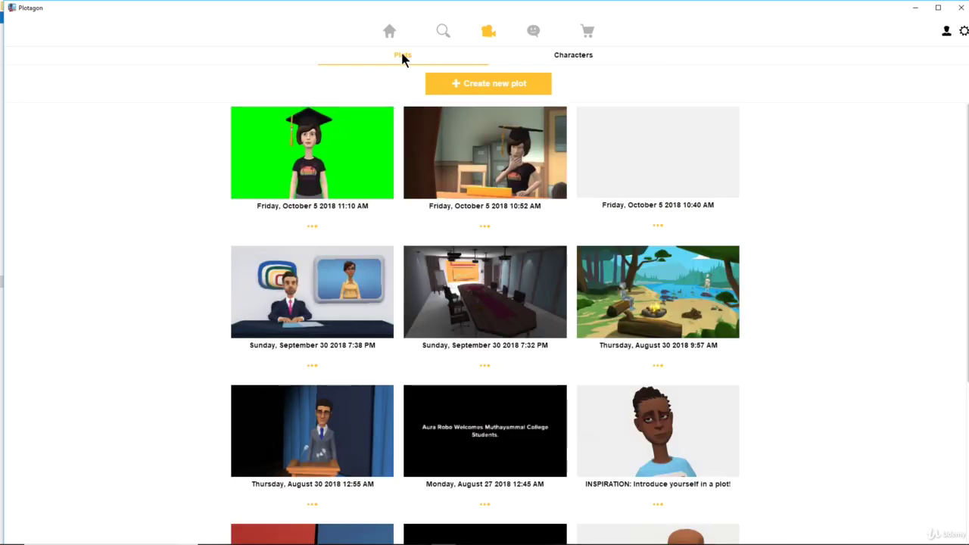
pyautogui.click(469, 181)
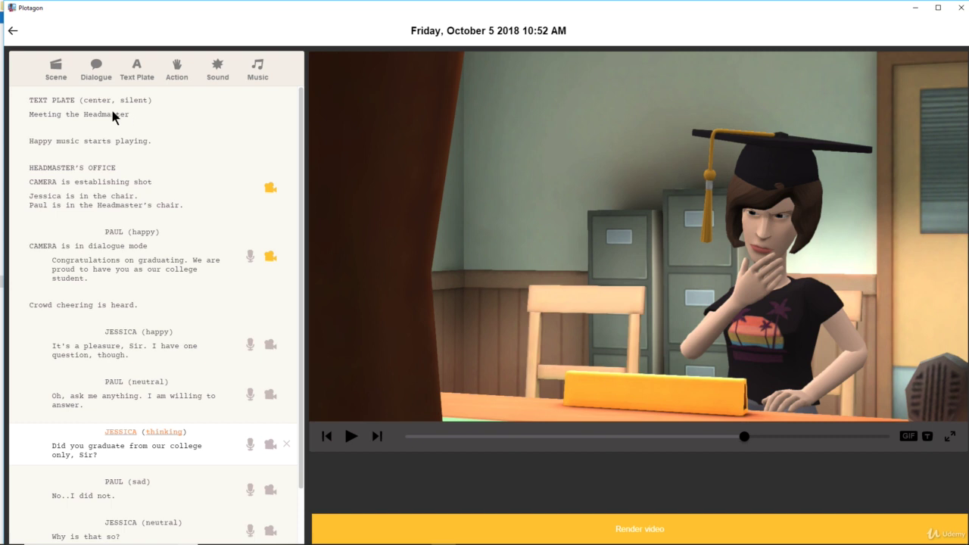
pyautogui.click(112, 115)
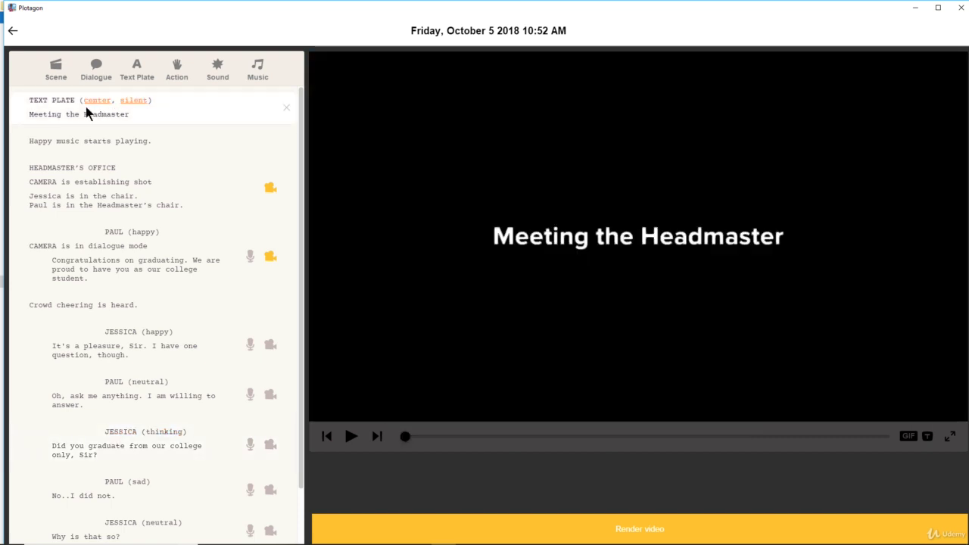
pyautogui.click(131, 74)
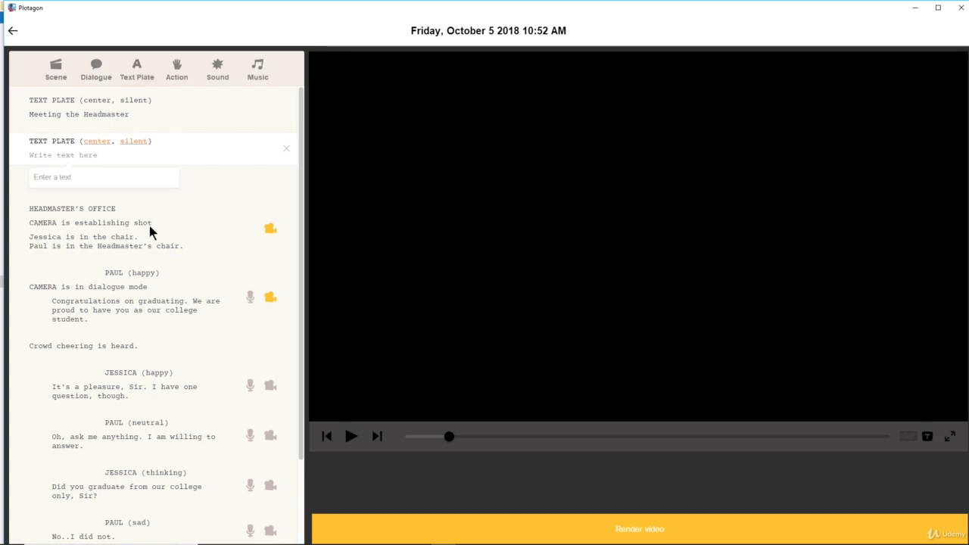
pyautogui.click(287, 149)
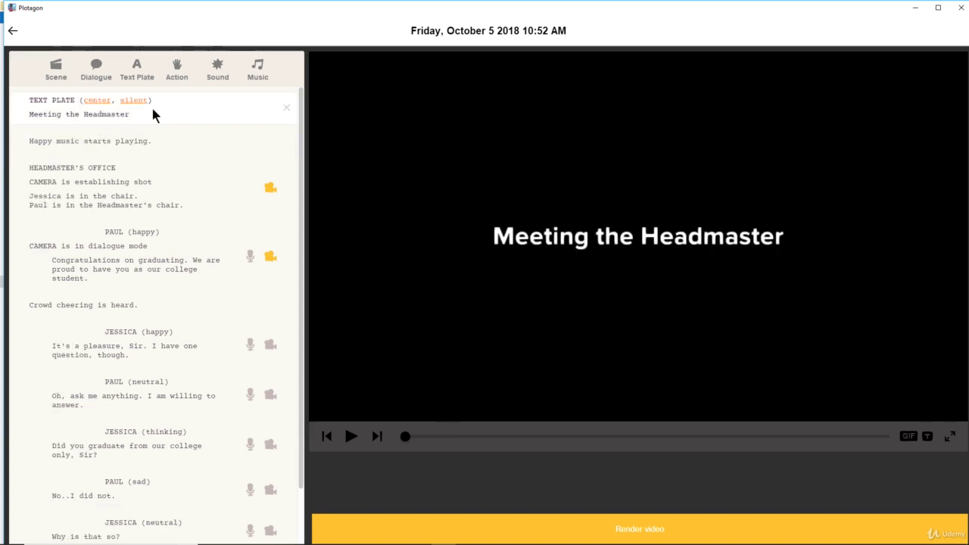
pyautogui.click(136, 68)
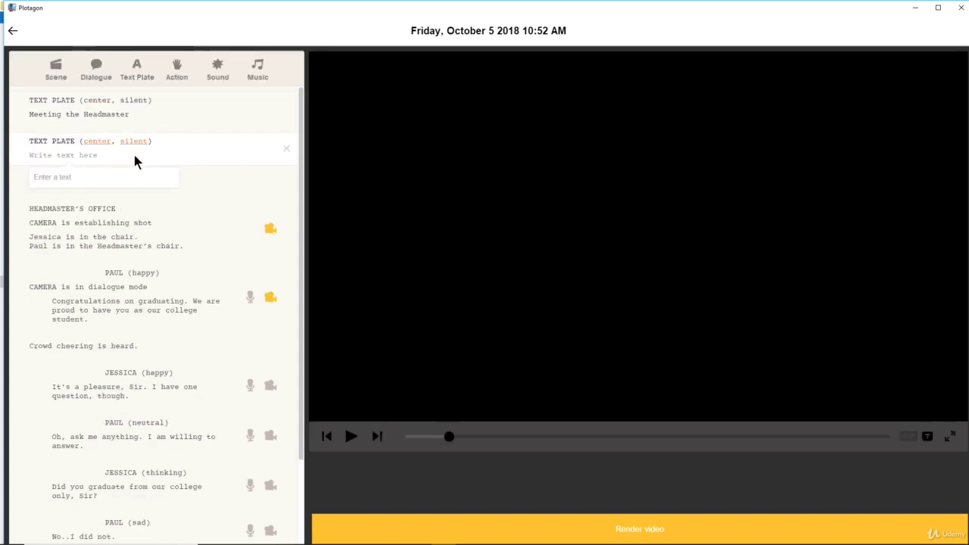
pyautogui.write('Meeting wi')
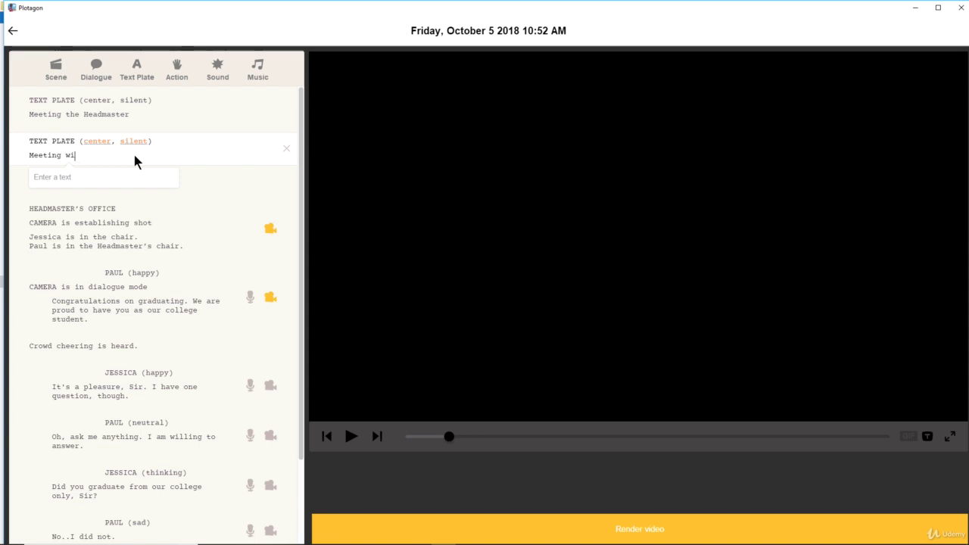
pyautogui.write('th the Headm')
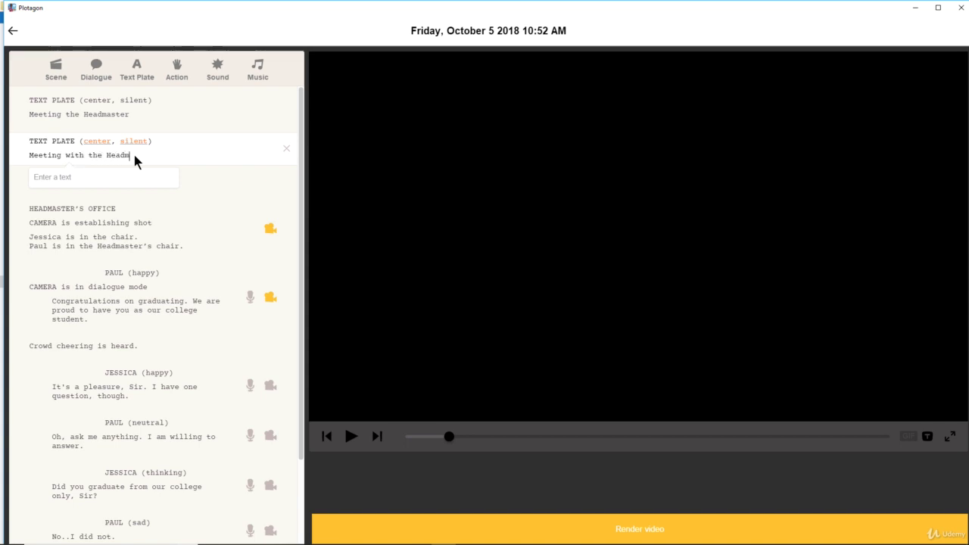
pyautogui.write('aster')
pyautogui.press('Return')
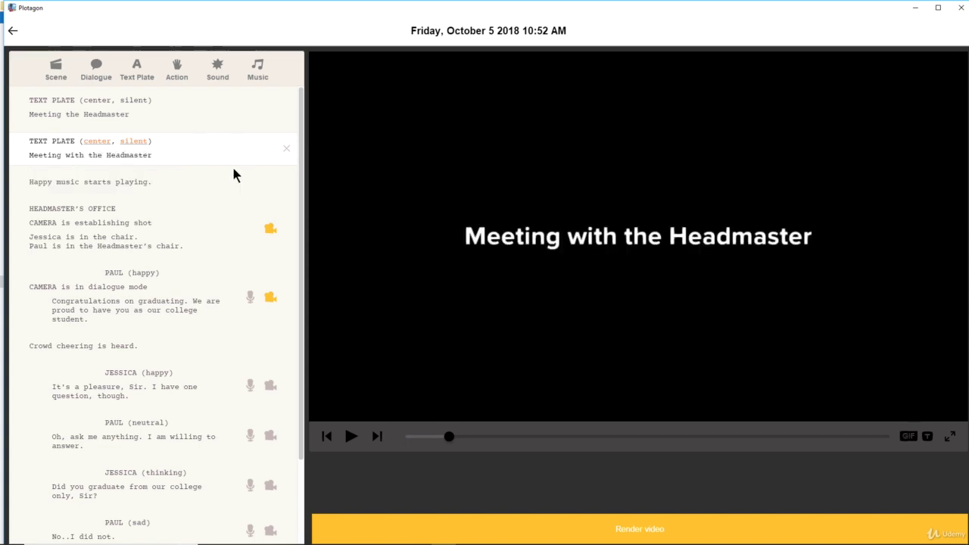
pyautogui.moveTo(216, 153)
pyautogui.mouseDown()
pyautogui.moveTo(219, 210)
pyautogui.moveTo(292, 292)
pyautogui.moveTo(244, 448)
pyautogui.moveTo(206, 143)
pyautogui.mouseUp()
pyautogui.click(286, 149)
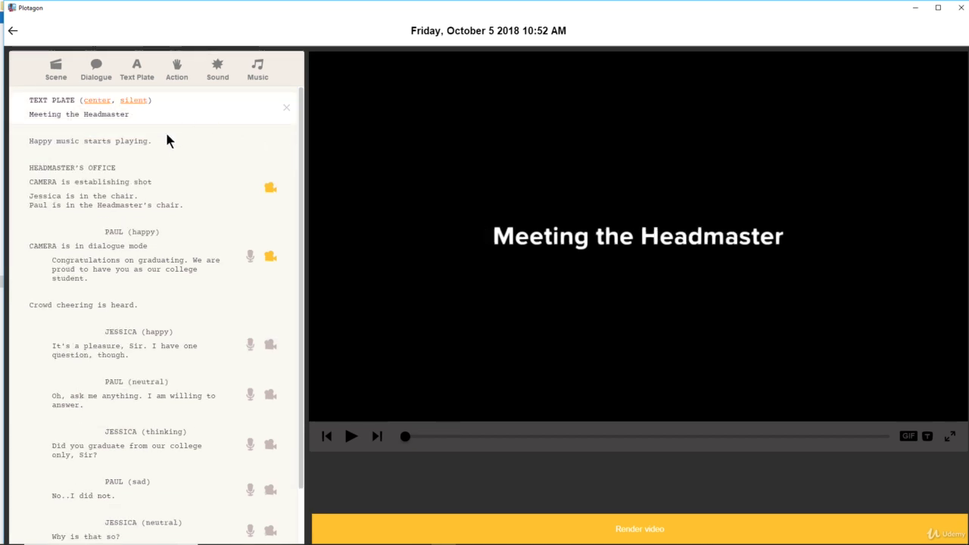
pyautogui.click(257, 75)
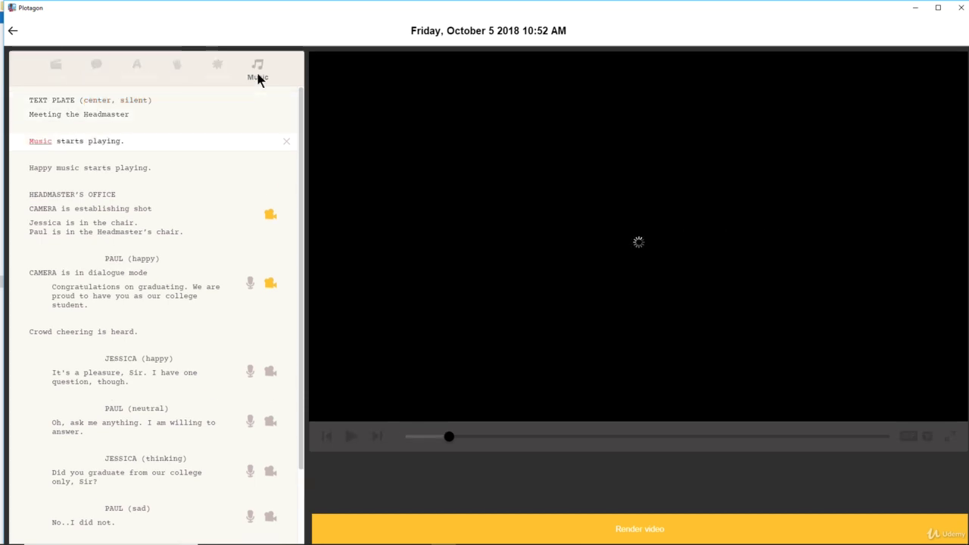
pyautogui.click(49, 147)
pyautogui.scroll(-2, 141, 328)
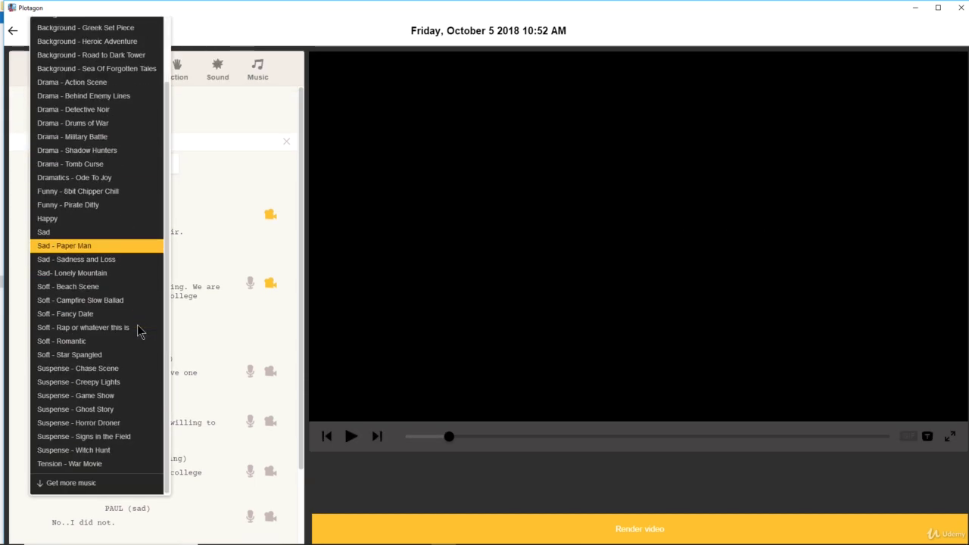
pyautogui.scroll(2, 119, 303)
pyautogui.scroll(-2, 119, 297)
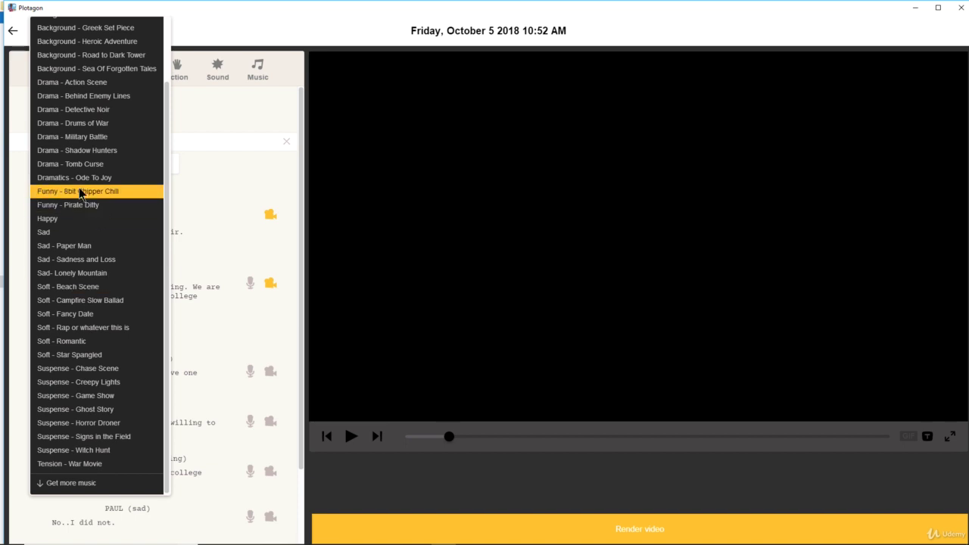
pyautogui.scroll(2, 114, 151)
pyautogui.scroll(-2, 147, 319)
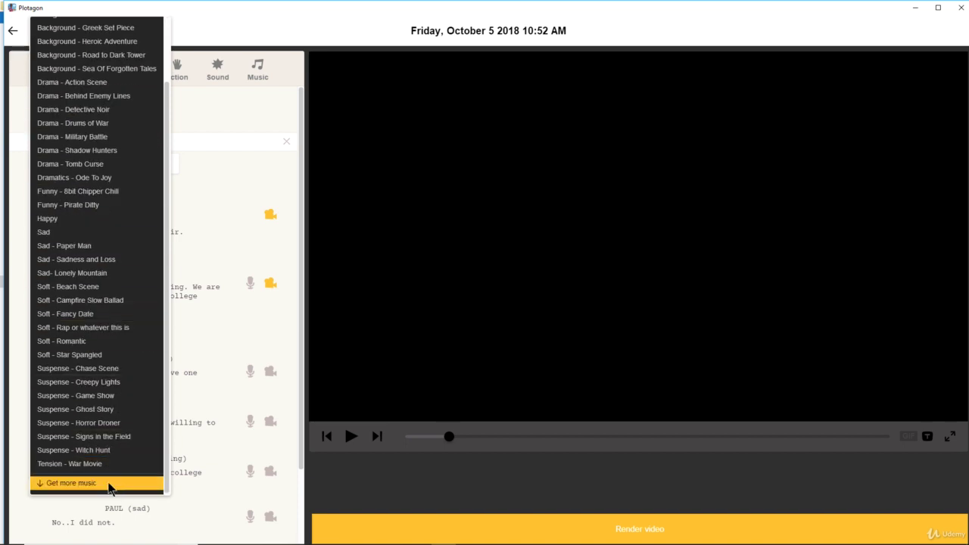
pyautogui.click(213, 211)
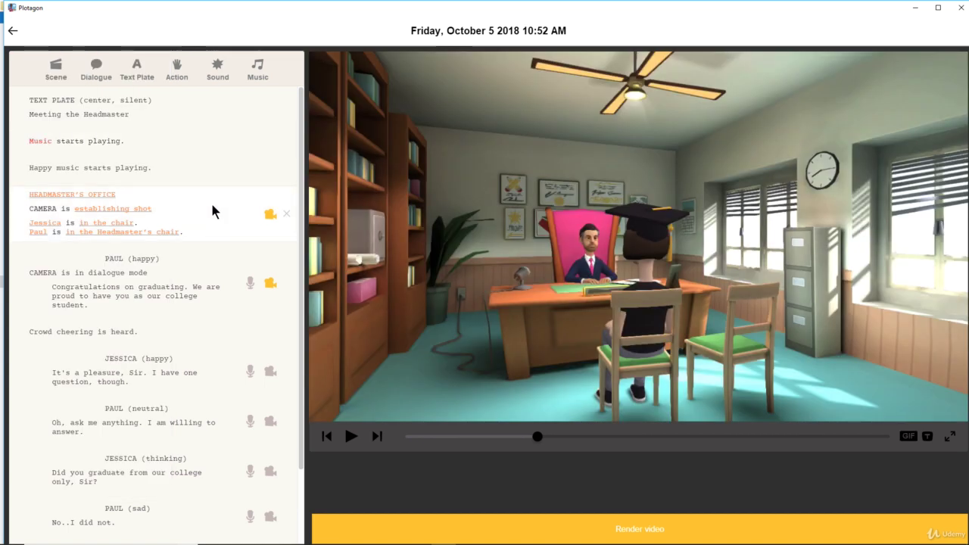
pyautogui.click(255, 142)
pyautogui.click(286, 143)
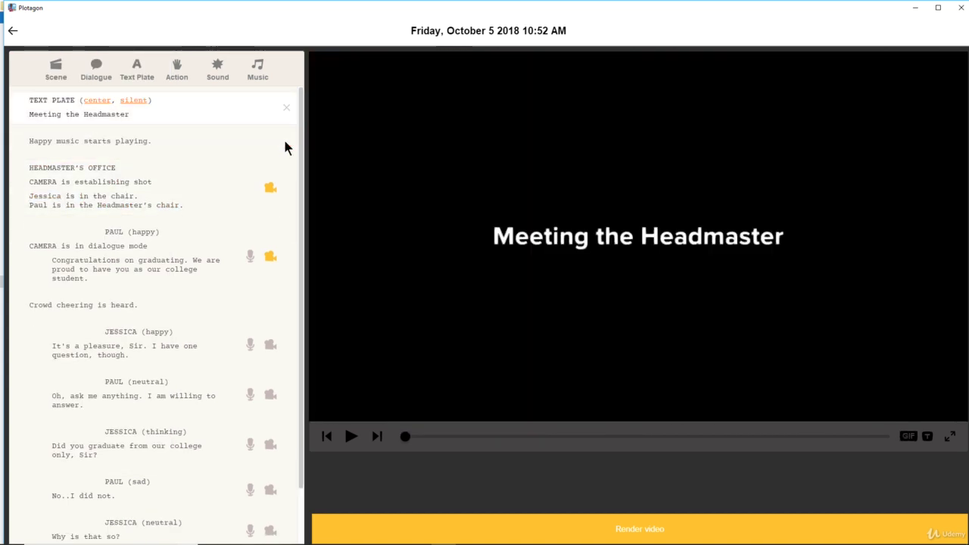
# - Replace the Headmaster's Office location with the Elevator scene
pyautogui.click(176, 185)
pyautogui.click(106, 167)
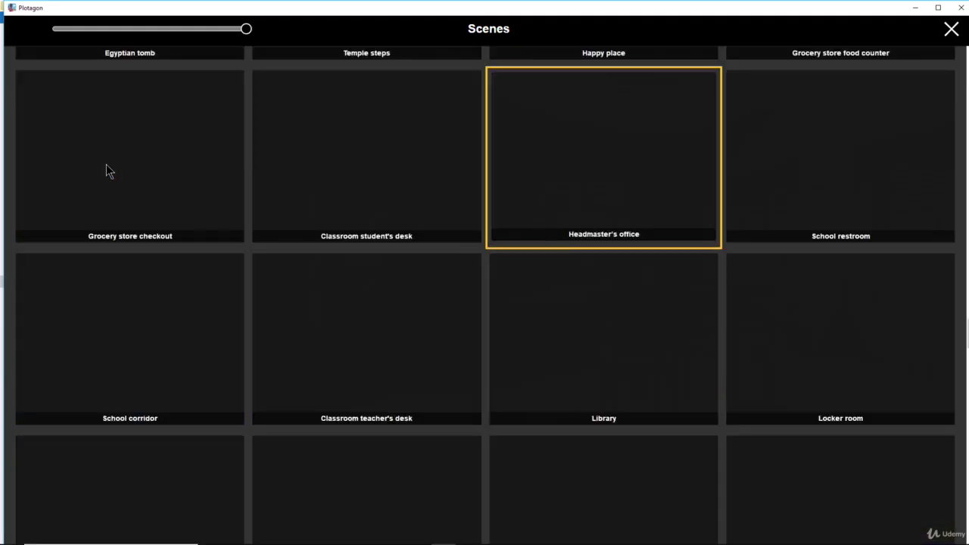
pyautogui.scroll(-8, 394, 337)
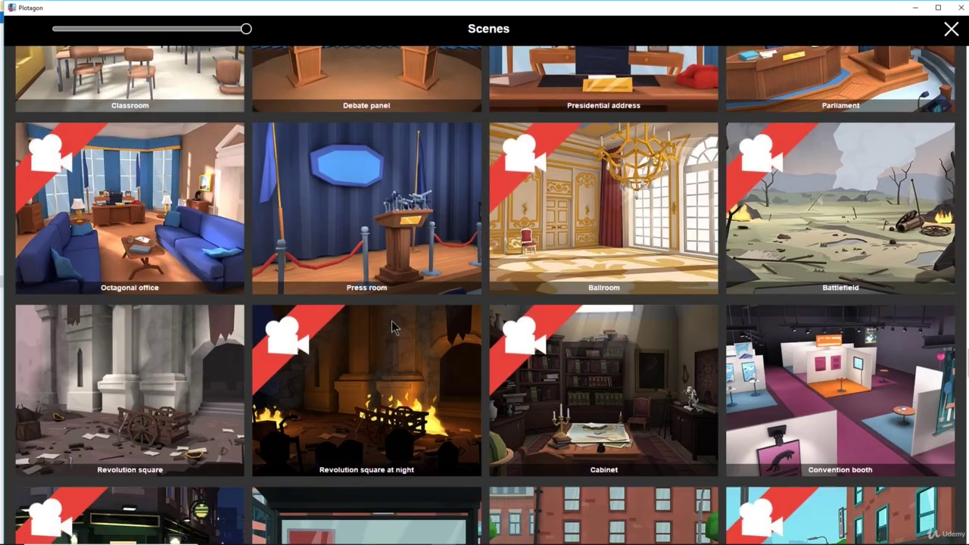
pyautogui.scroll(3, 393, 333)
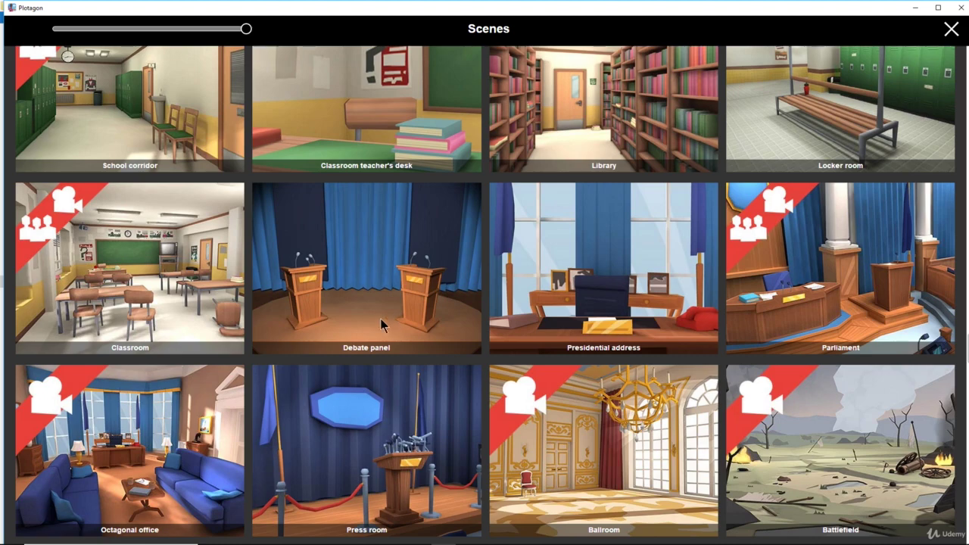
pyautogui.scroll(4, 351, 310)
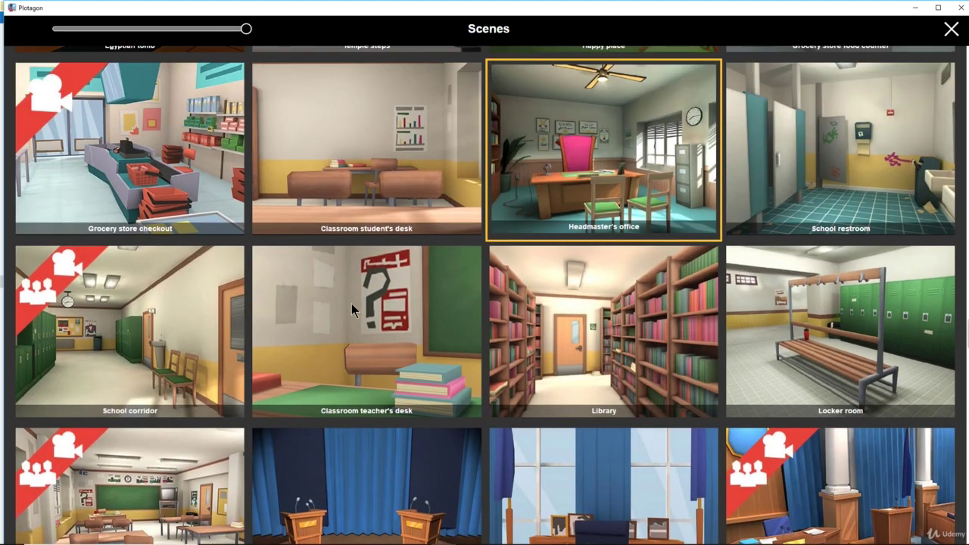
pyautogui.scroll(2, 491, 300)
pyautogui.scroll(3, 596, 310)
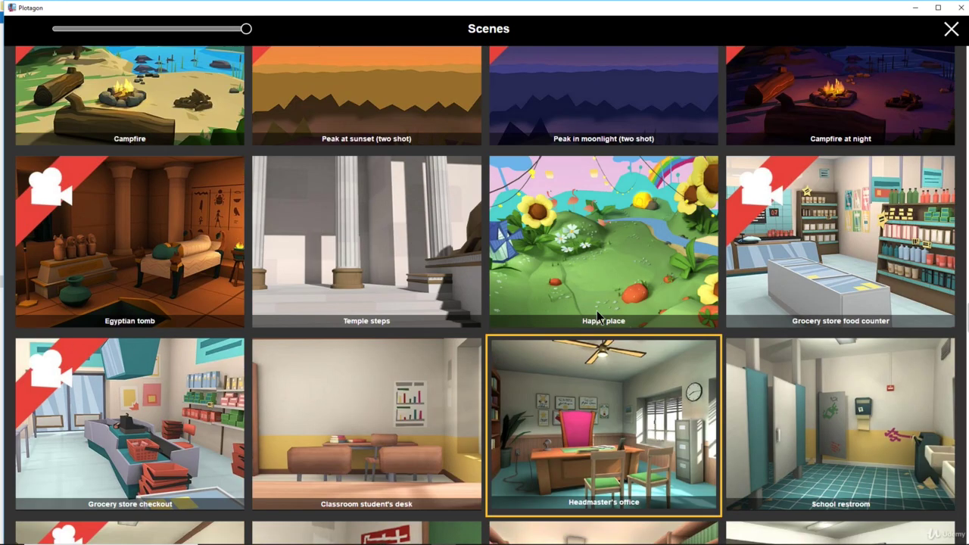
pyautogui.scroll(5, 597, 312)
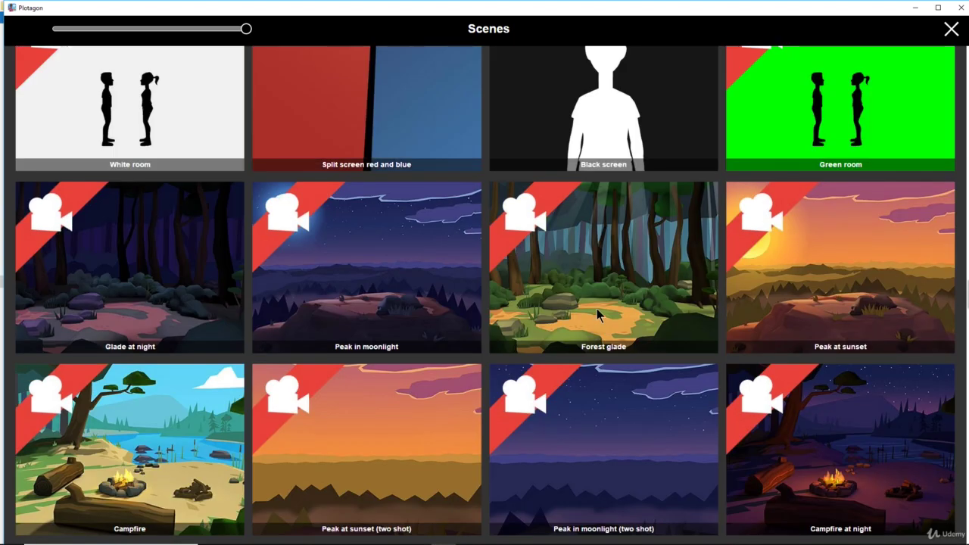
pyautogui.scroll(-14, 596, 310)
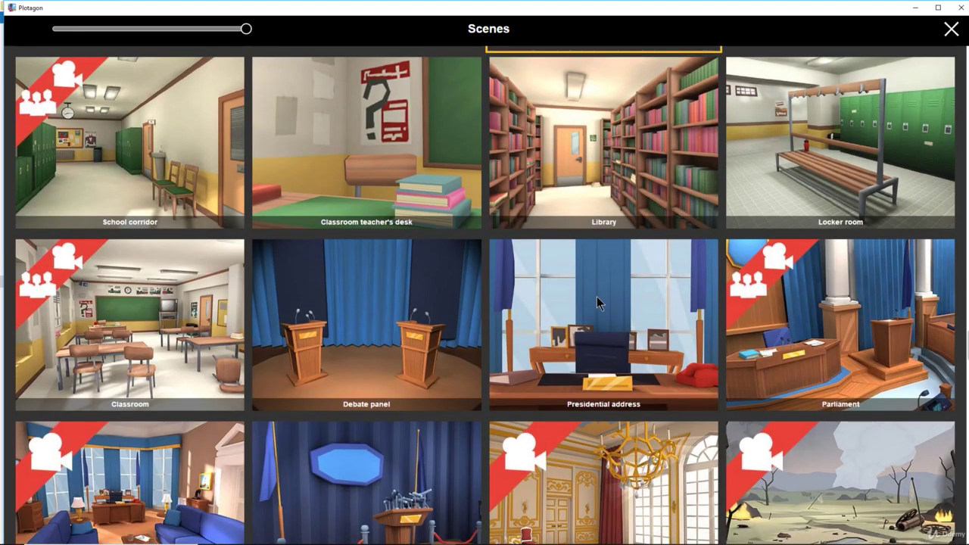
pyautogui.scroll(-6, 596, 303)
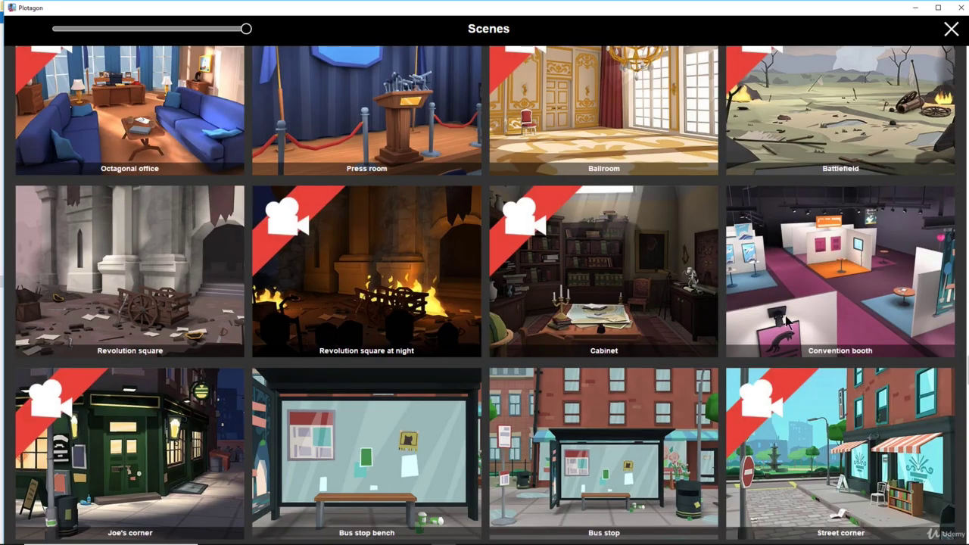
pyautogui.scroll(-3, 800, 314)
pyautogui.scroll(-1, 800, 314)
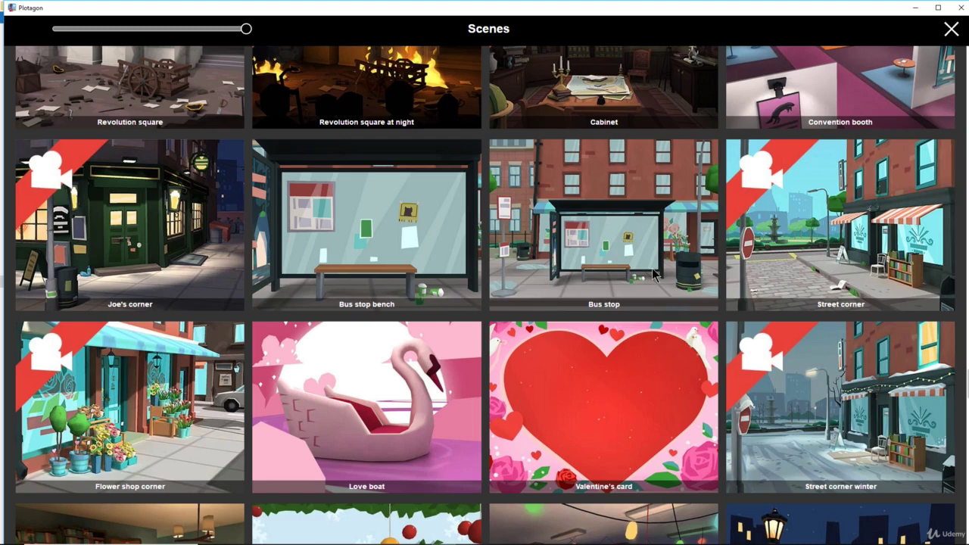
pyautogui.scroll(-5, 749, 358)
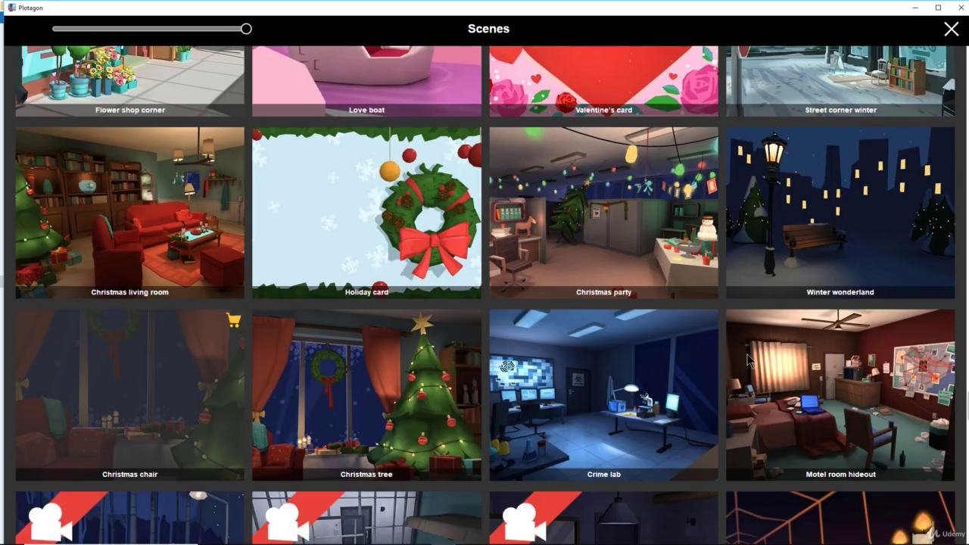
pyautogui.scroll(-3, 749, 359)
pyautogui.scroll(-2, 747, 347)
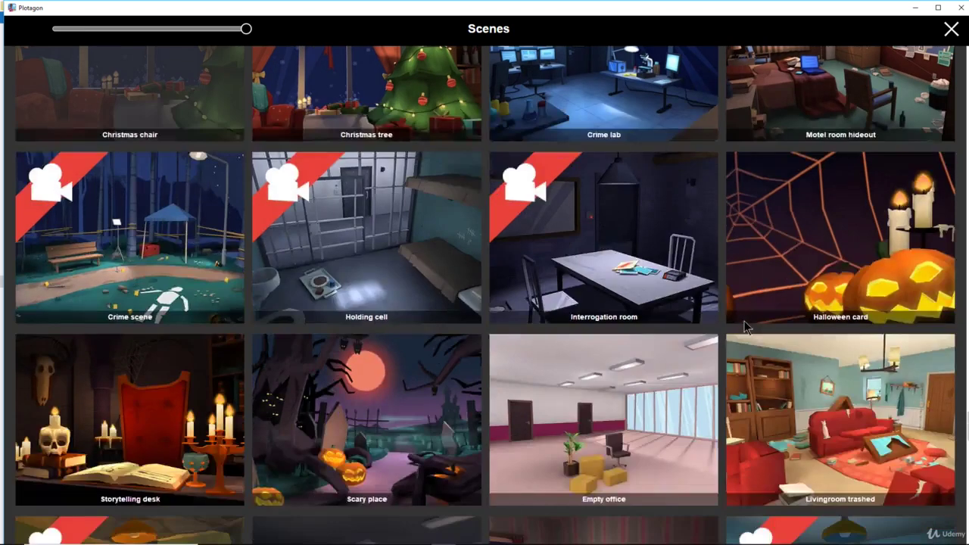
pyautogui.scroll(-3, 744, 325)
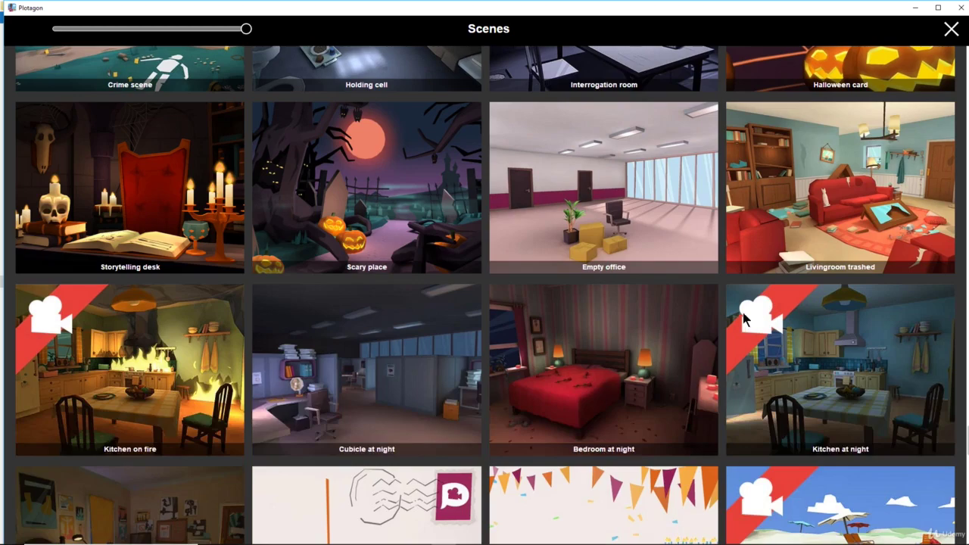
pyautogui.scroll(-2, 743, 316)
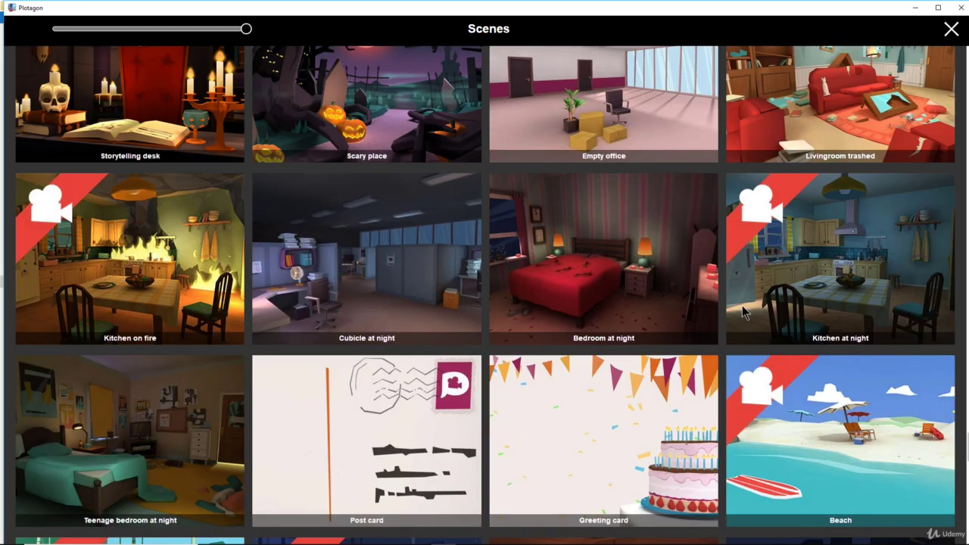
pyautogui.scroll(-3, 602, 307)
pyautogui.scroll(-3, 598, 304)
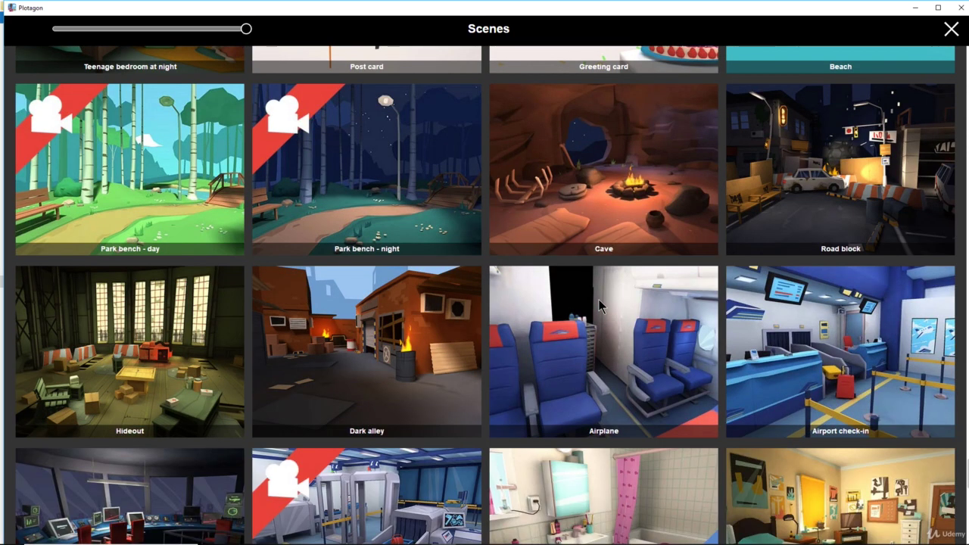
pyautogui.scroll(-3, 597, 299)
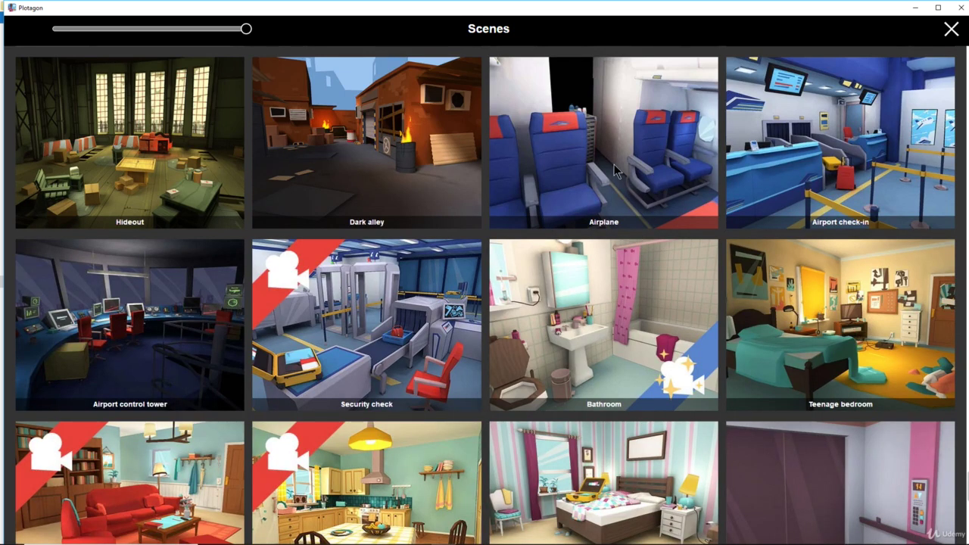
pyautogui.scroll(-3, 755, 420)
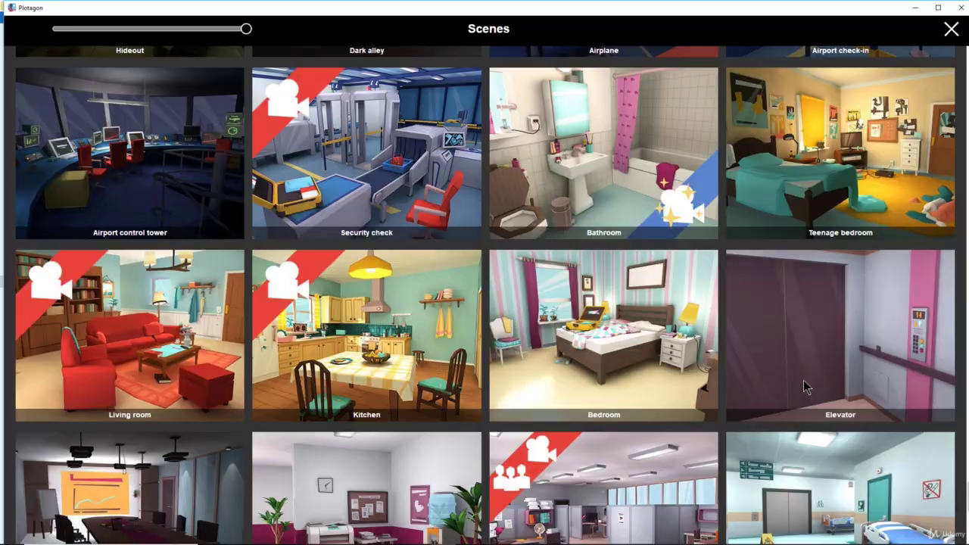
pyautogui.scroll(-3, 806, 386)
pyautogui.scroll(3, 806, 384)
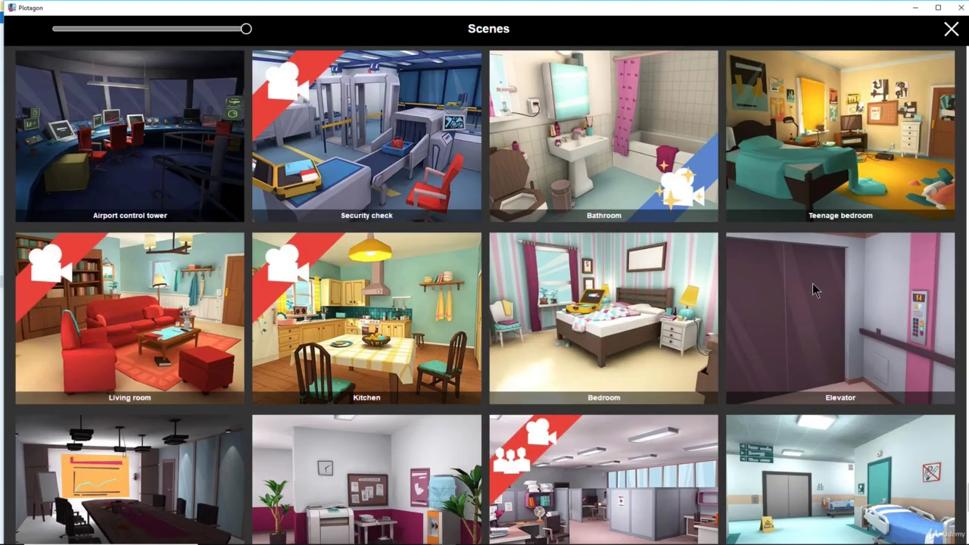
pyautogui.click(814, 290)
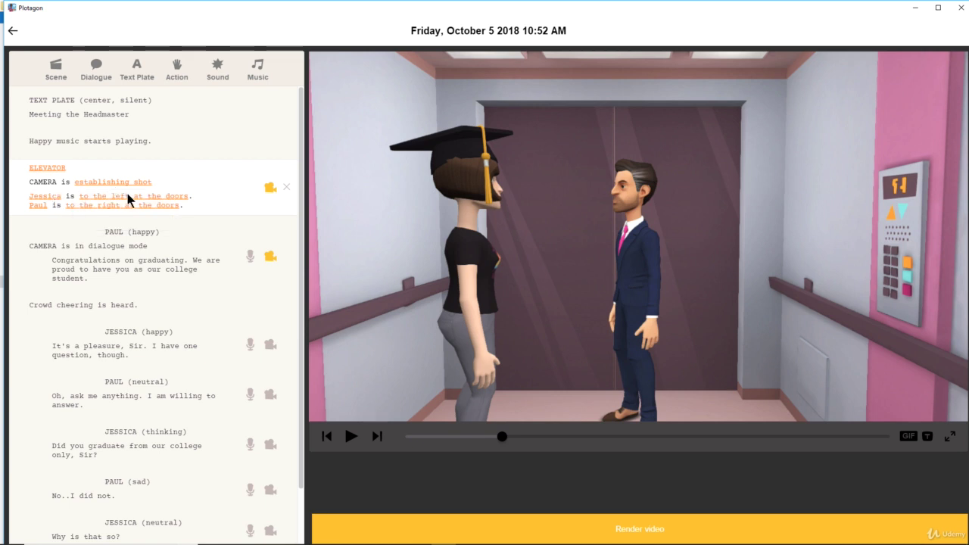
# - Put Larry in Paul's place at the elevator doors opposite Jessica
pyautogui.click(39, 206)
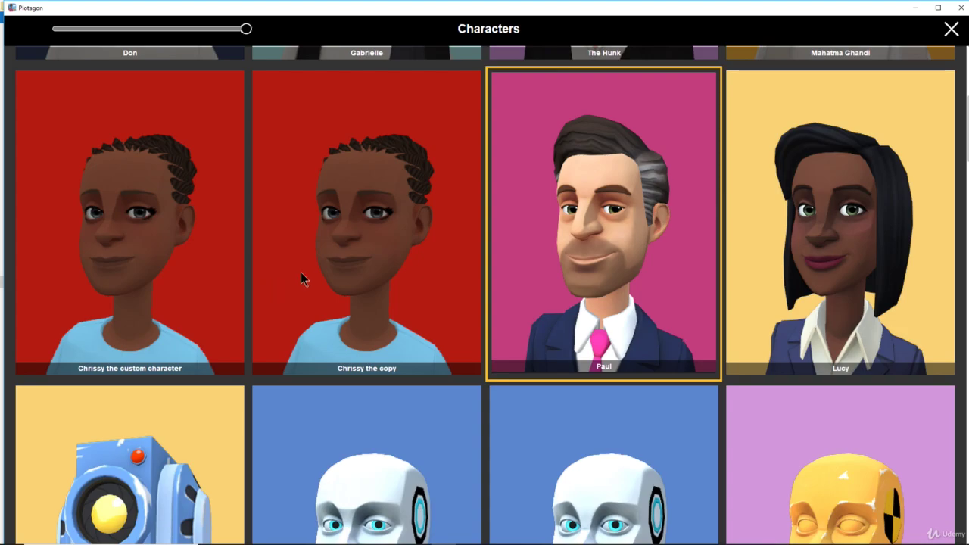
pyautogui.scroll(3, 300, 273)
pyautogui.click(431, 247)
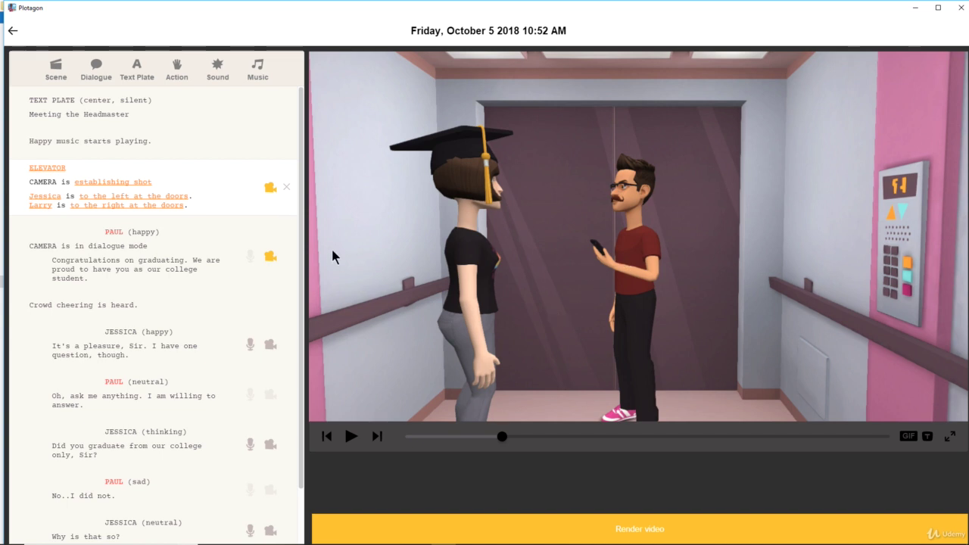
# - Reassign Paul's congratulations line and neutral line to Larry
pyautogui.click(136, 252)
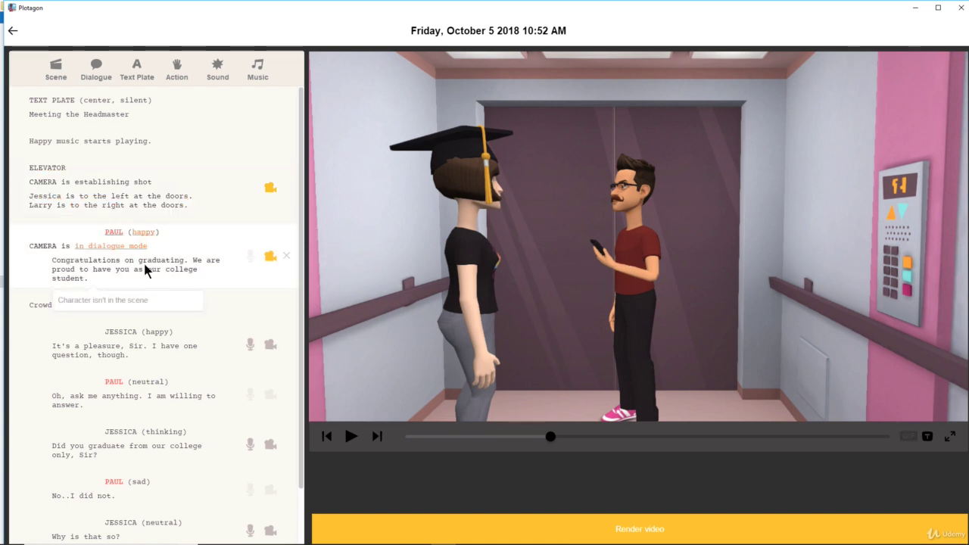
pyautogui.click(118, 233)
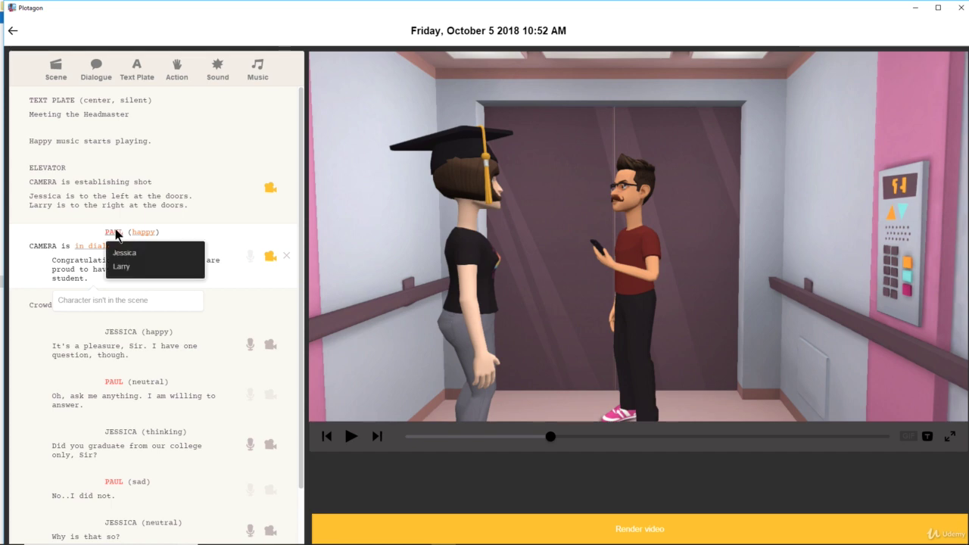
pyautogui.click(141, 275)
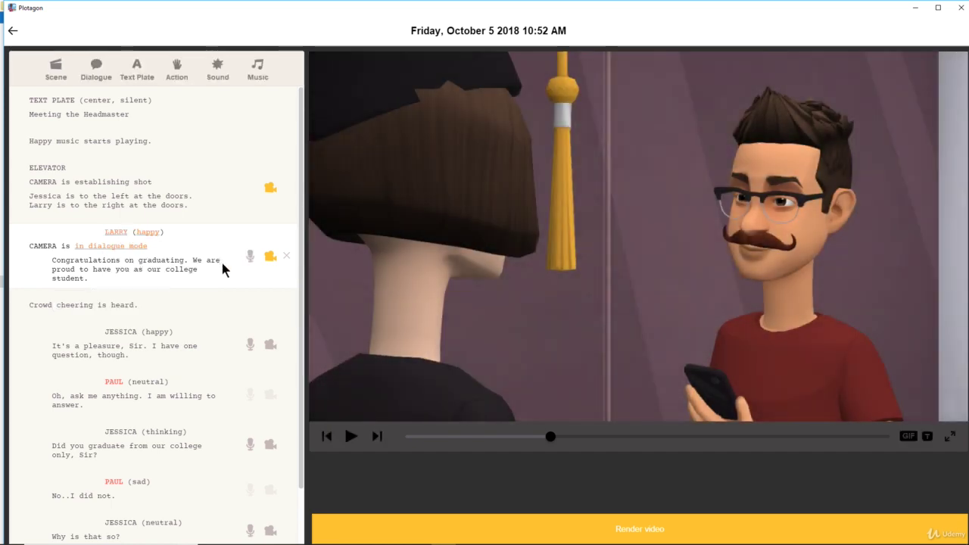
pyautogui.click(114, 382)
pyautogui.click(113, 382)
pyautogui.click(131, 416)
# - Reassign Paul's sad and angry lines to Larry as well
pyautogui.scroll(-1, 132, 386)
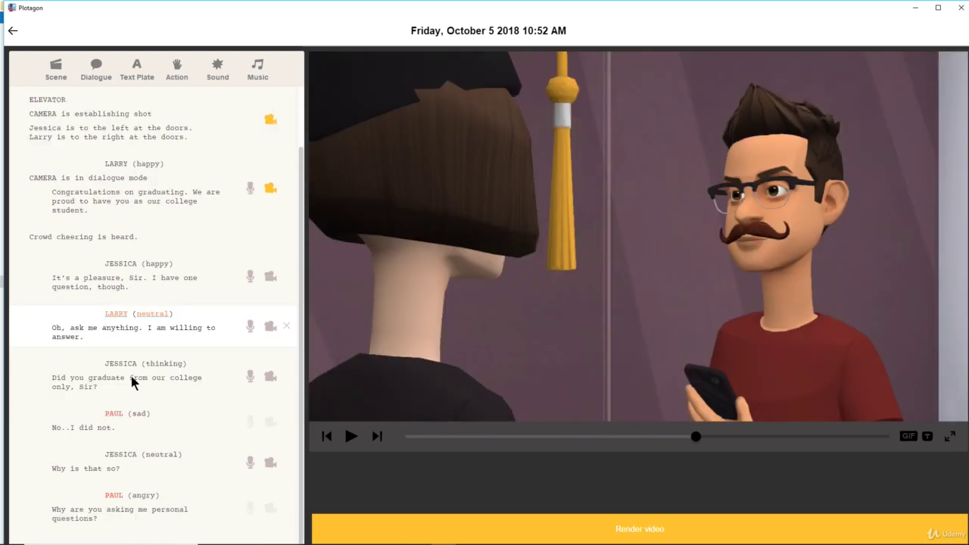
pyautogui.click(127, 414)
pyautogui.click(126, 413)
pyautogui.click(132, 453)
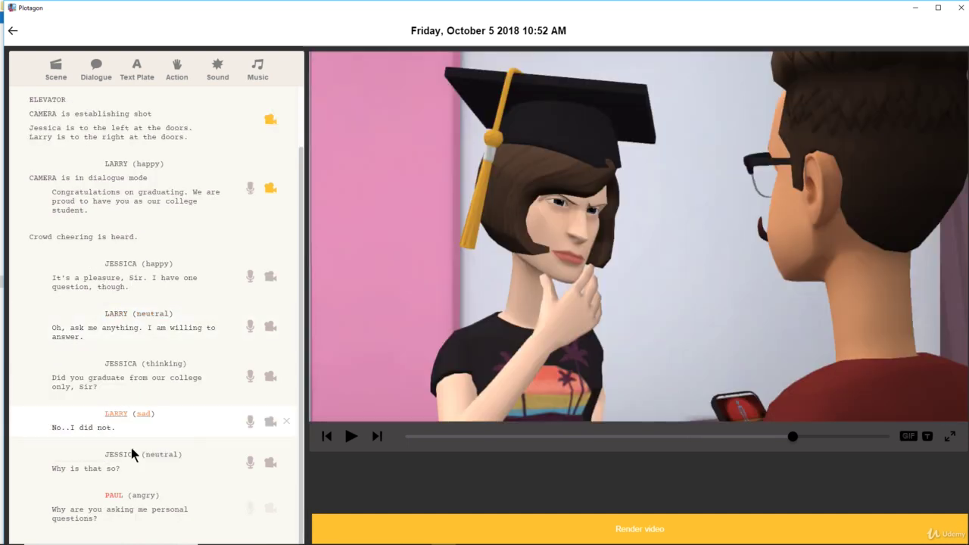
pyautogui.click(114, 496)
pyautogui.click(113, 496)
pyautogui.click(113, 496)
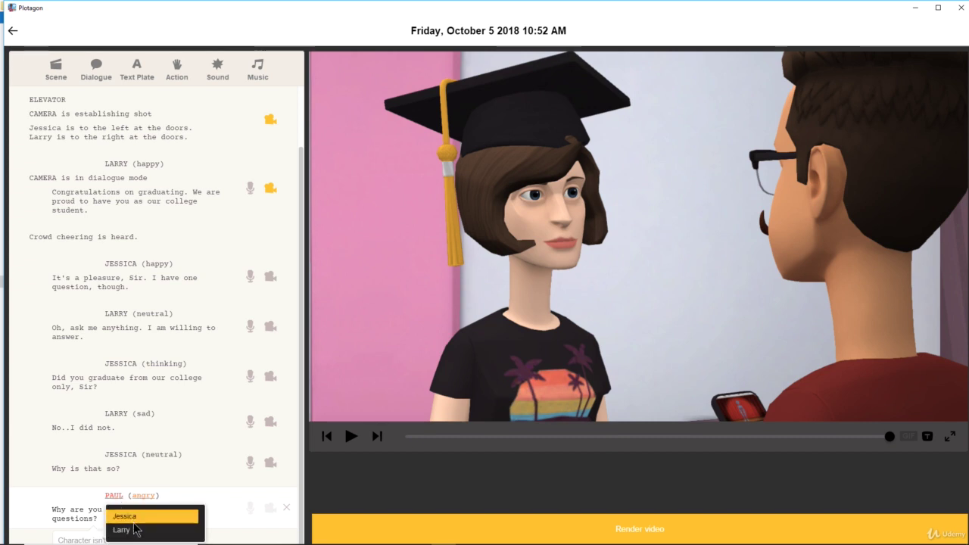
pyautogui.click(136, 529)
pyautogui.scroll(1, 191, 444)
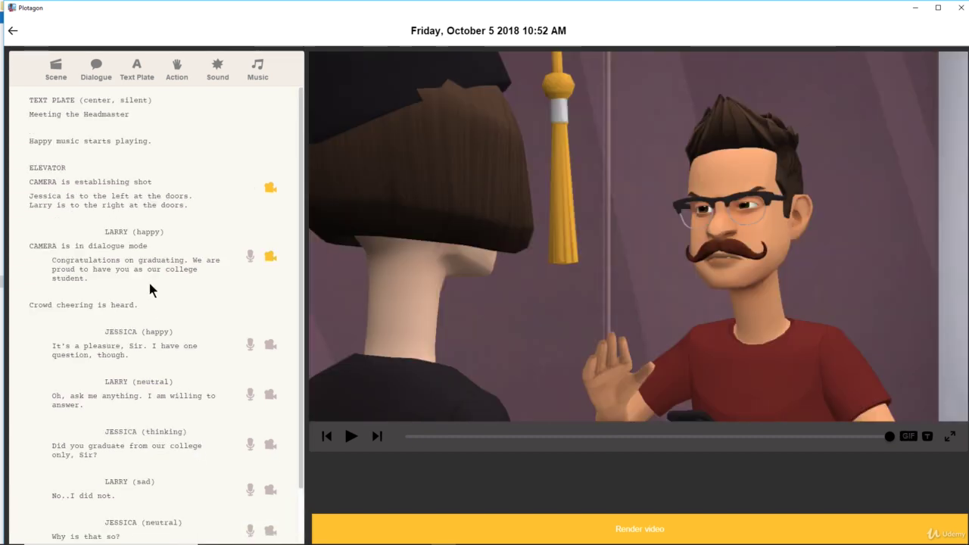
pyautogui.click(122, 193)
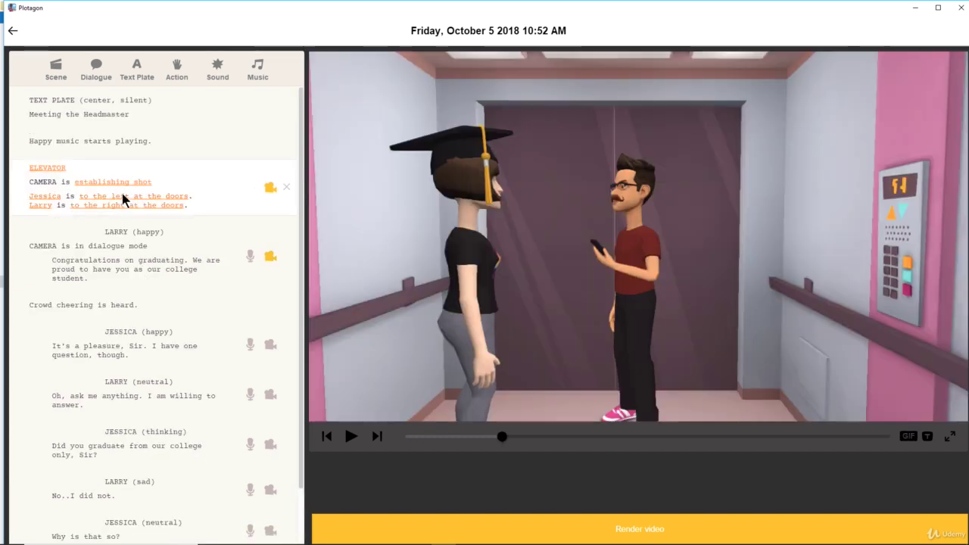
pyautogui.click(140, 244)
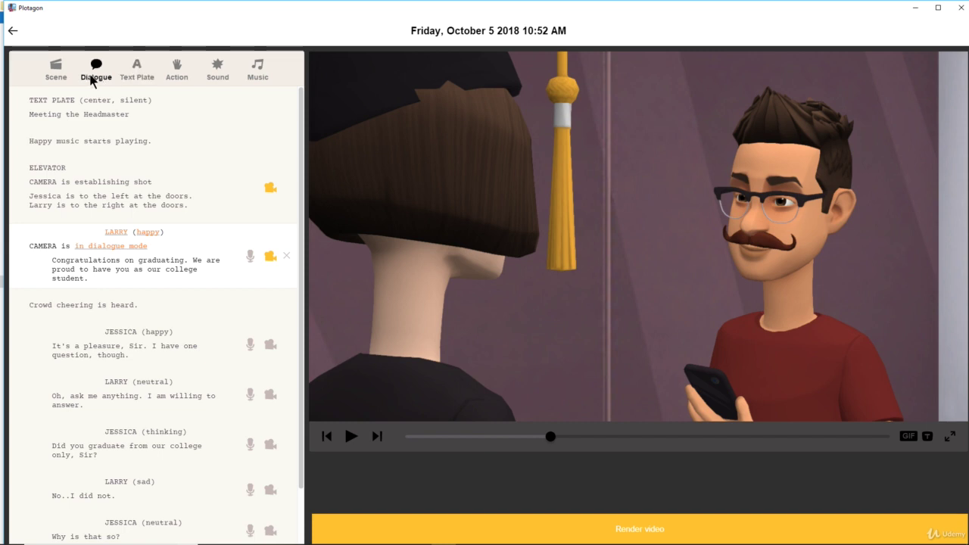
pyautogui.click(104, 190)
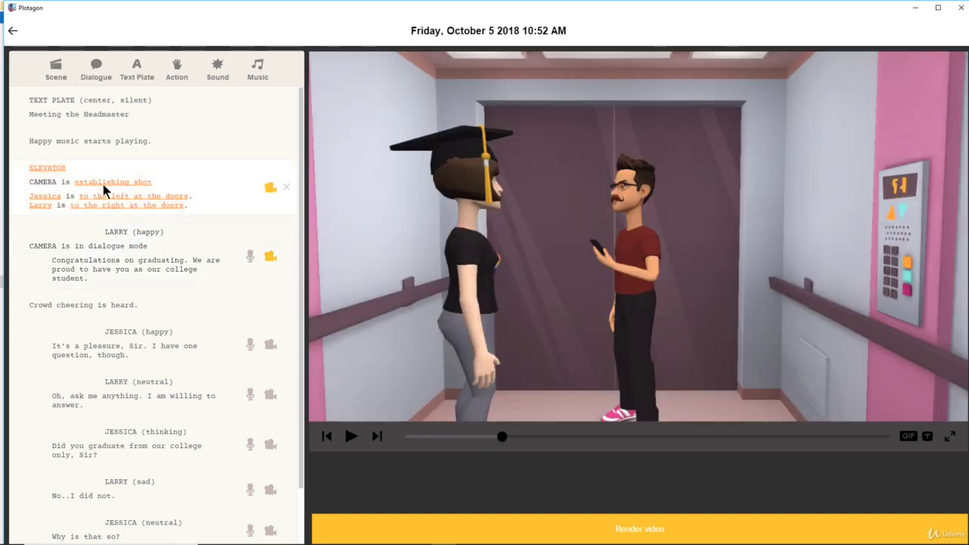
pyautogui.click(73, 99)
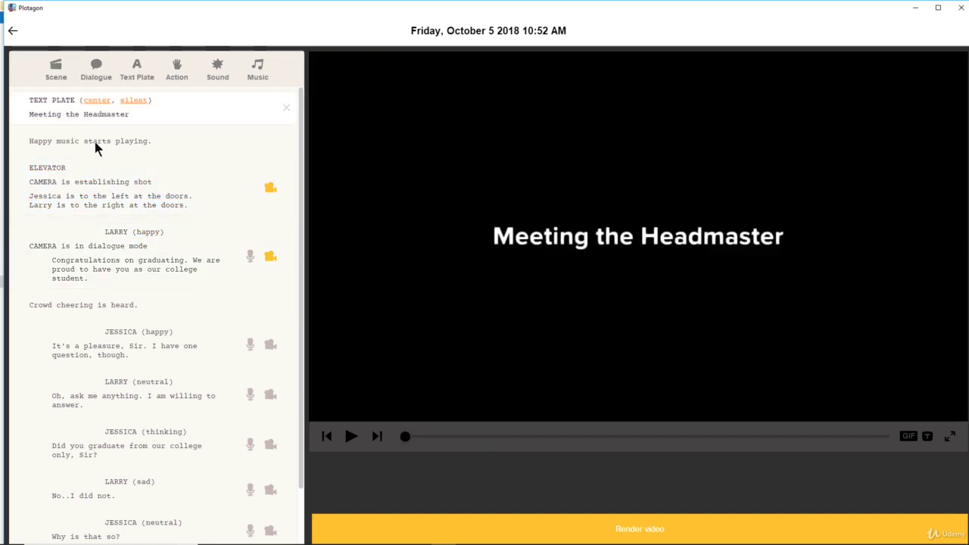
pyautogui.click(94, 144)
pyautogui.click(55, 76)
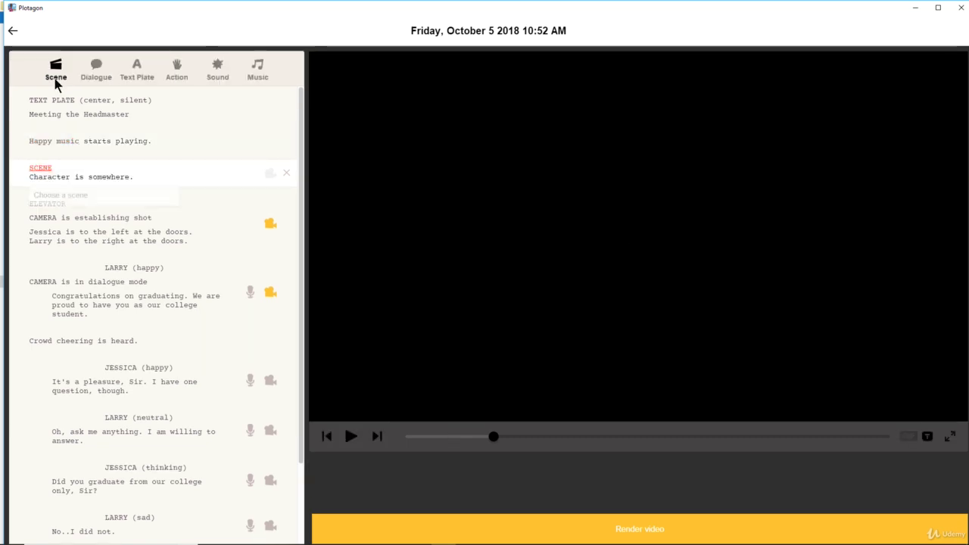
pyautogui.click(43, 171)
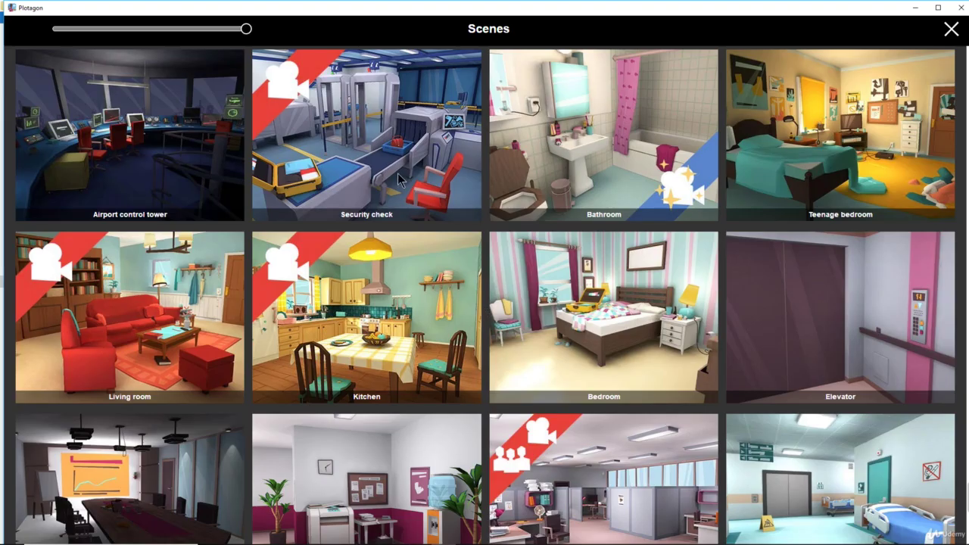
pyautogui.click(952, 30)
pyautogui.click(286, 173)
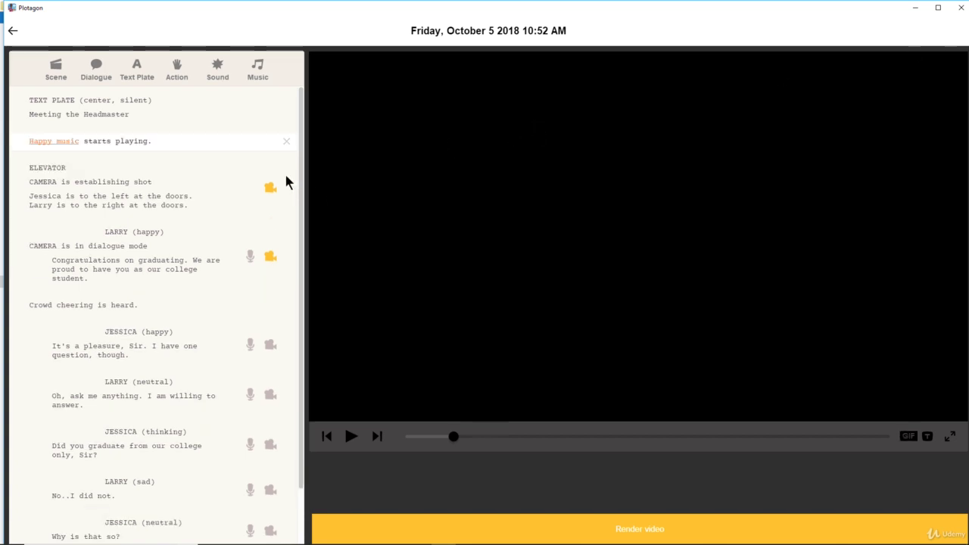
pyautogui.click(101, 183)
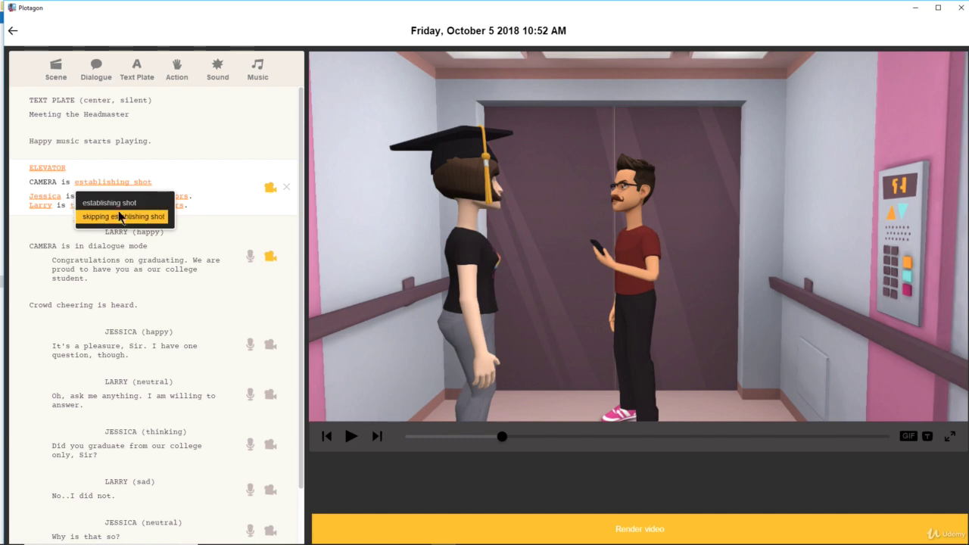
pyautogui.click(122, 217)
pyautogui.click(113, 186)
pyautogui.click(125, 200)
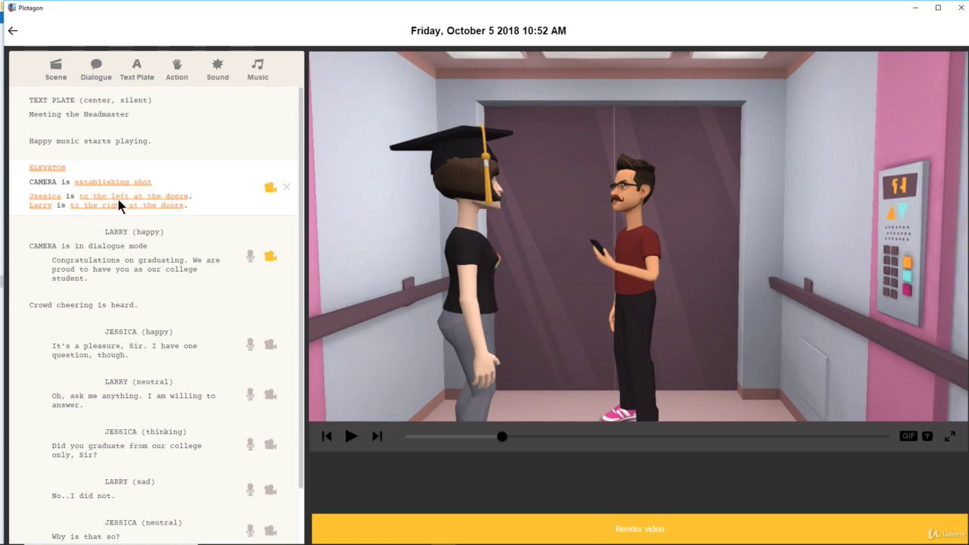
pyautogui.click(48, 196)
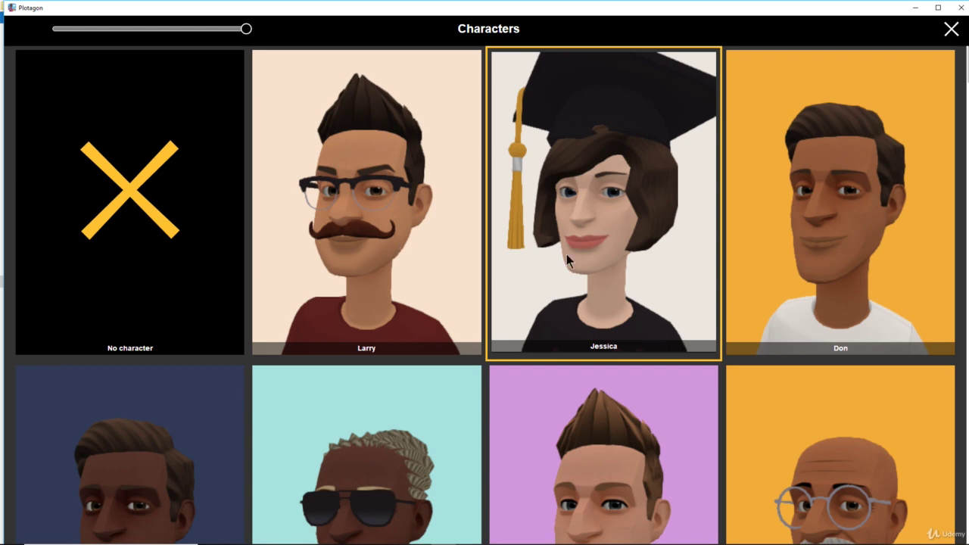
# - Swap Jessica for the Android (male) character
pyautogui.scroll(-5, 568, 320)
pyautogui.scroll(2, 568, 320)
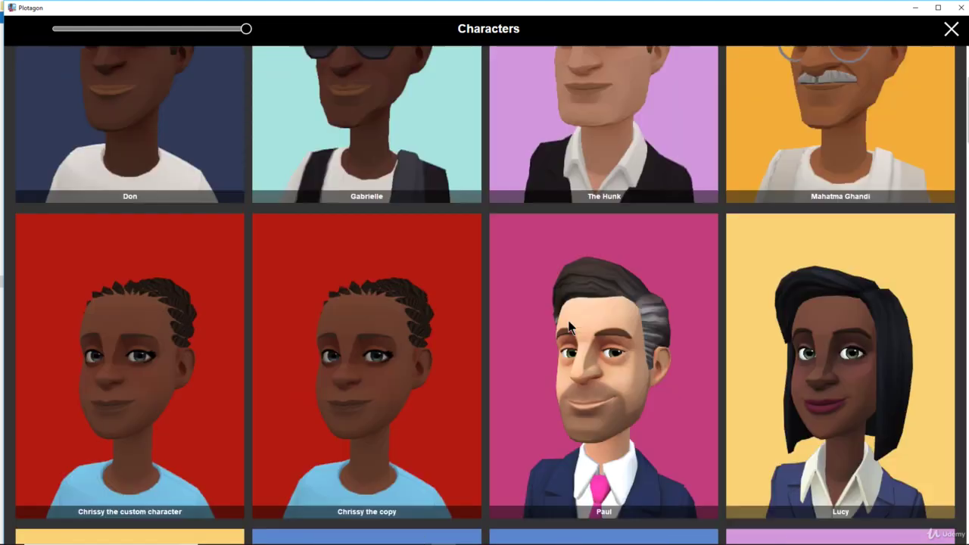
pyautogui.scroll(-3, 568, 320)
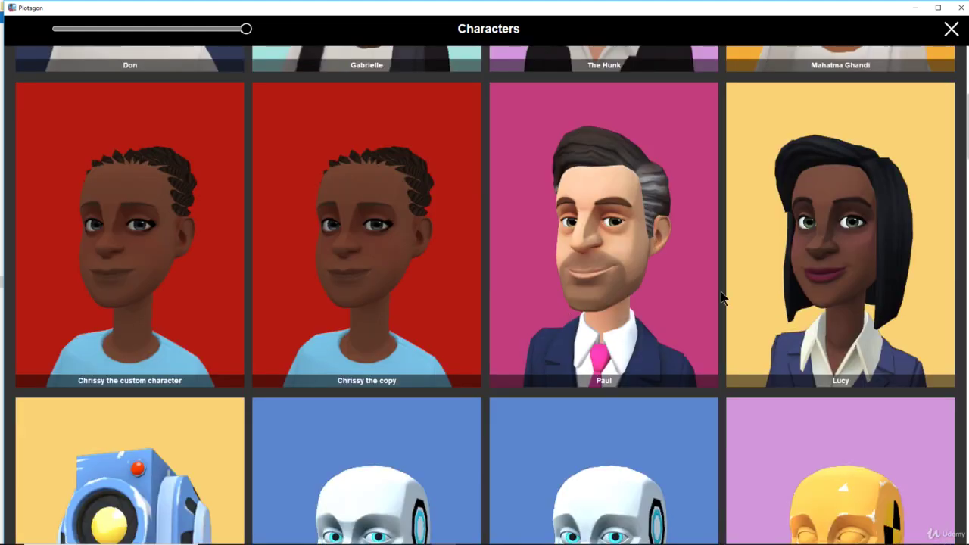
pyautogui.scroll(-3, 693, 379)
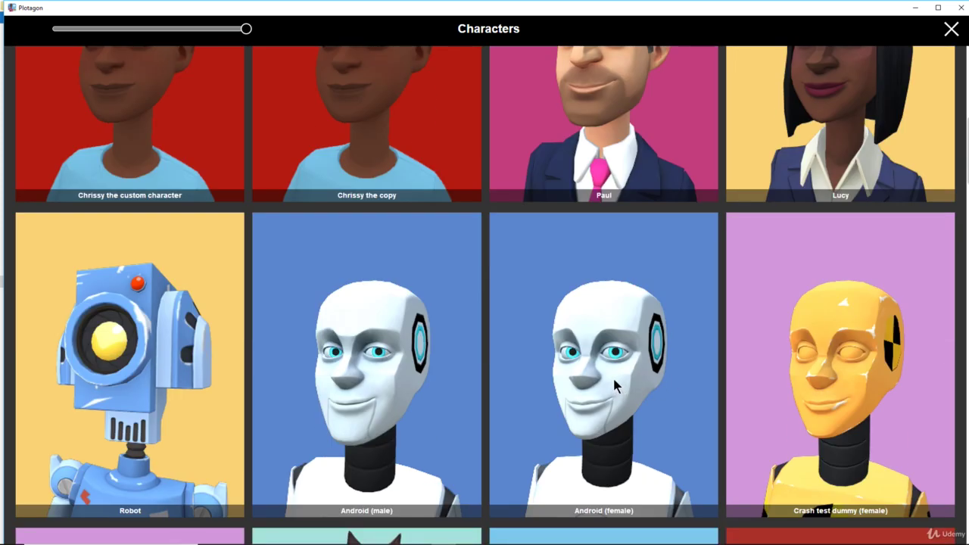
pyautogui.click(380, 392)
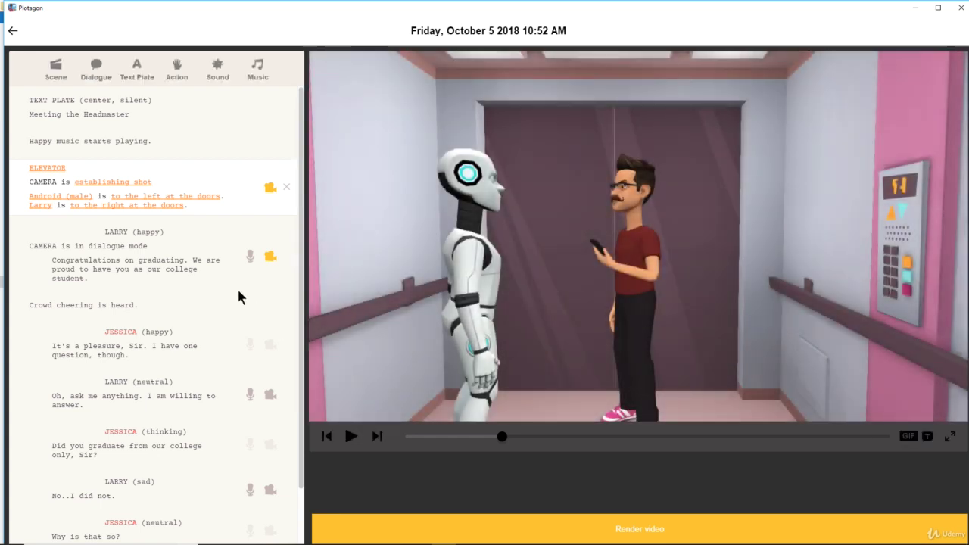
# - Position the Android by the elevator Buttons
pyautogui.click(189, 202)
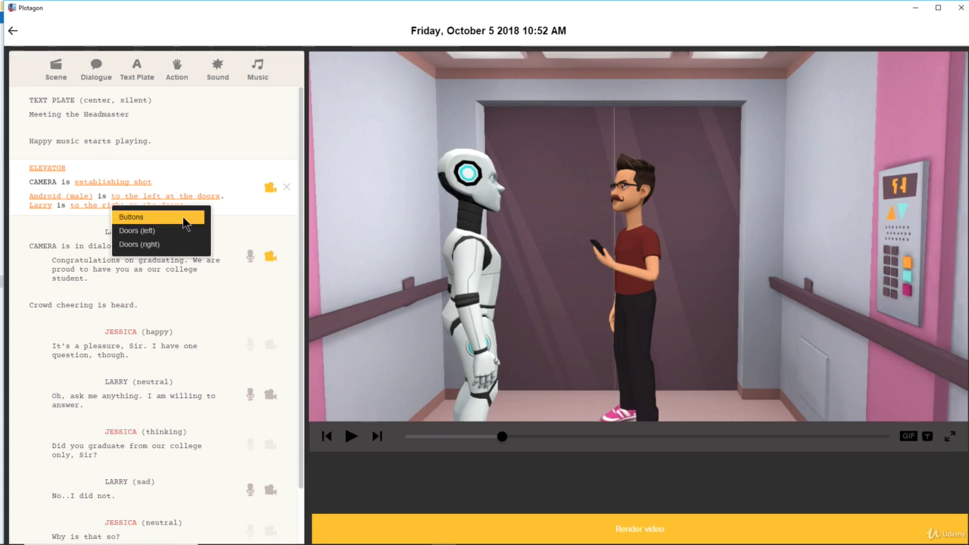
pyautogui.click(184, 217)
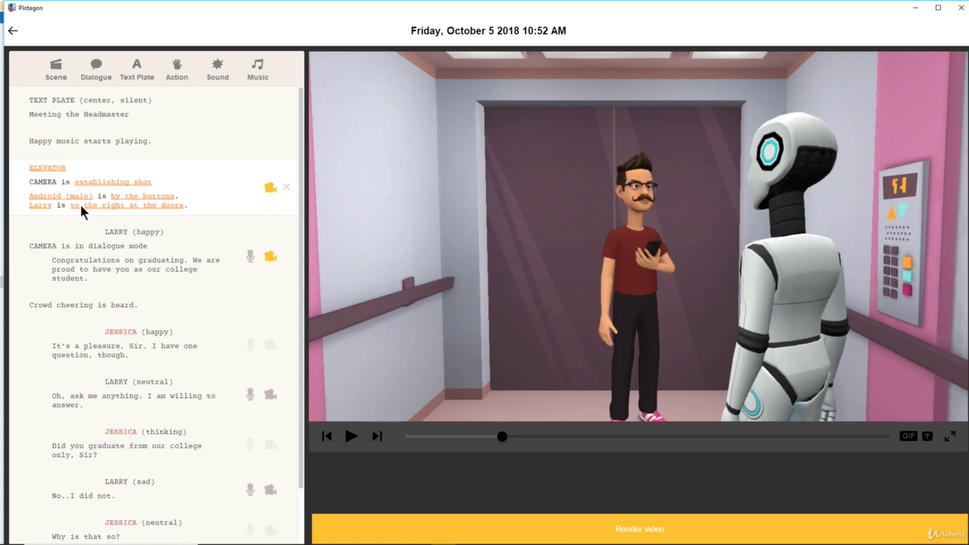
pyautogui.click(171, 265)
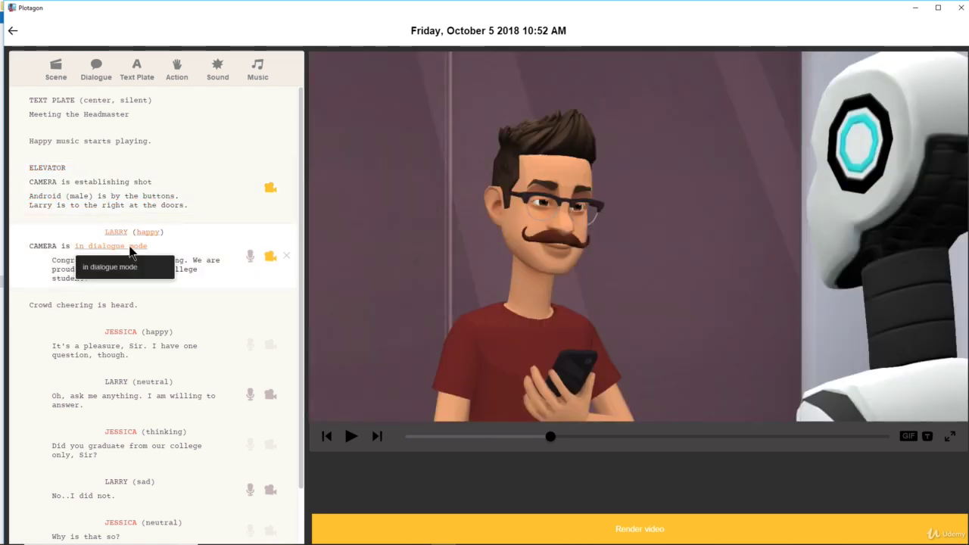
# - Insert 'Mr. Robot' after 'graduating' in Larry's congratulations line
pyautogui.click(96, 280)
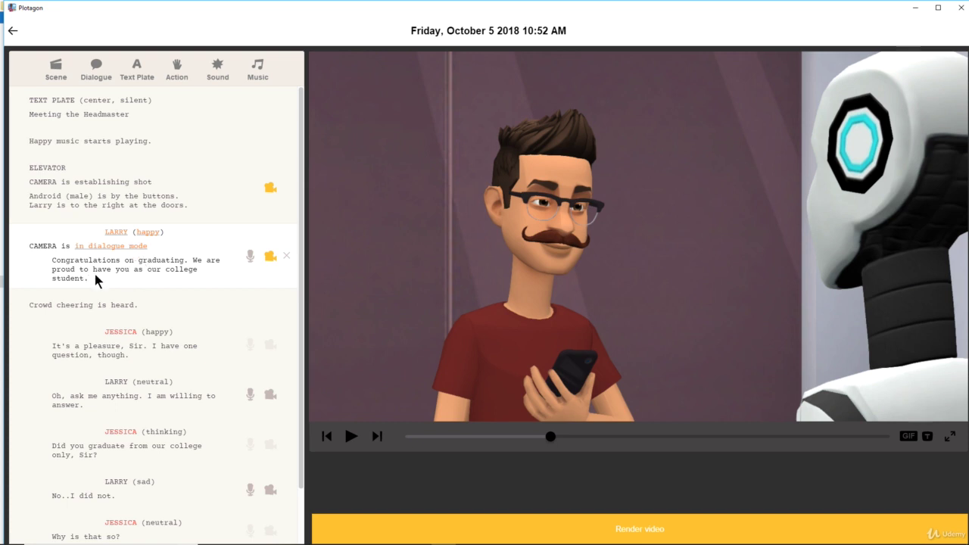
pyautogui.click(180, 262)
pyautogui.write('Mr. Robot')
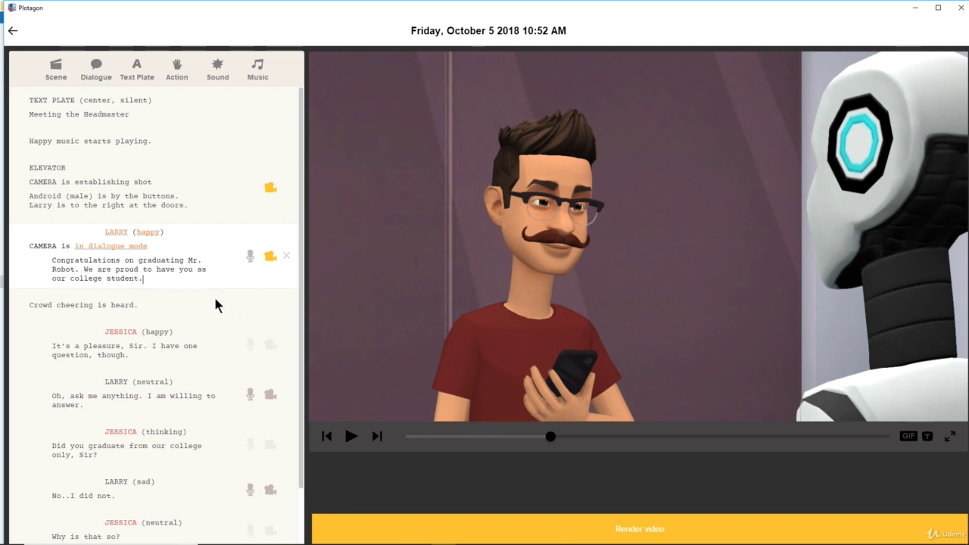
pyautogui.click(119, 304)
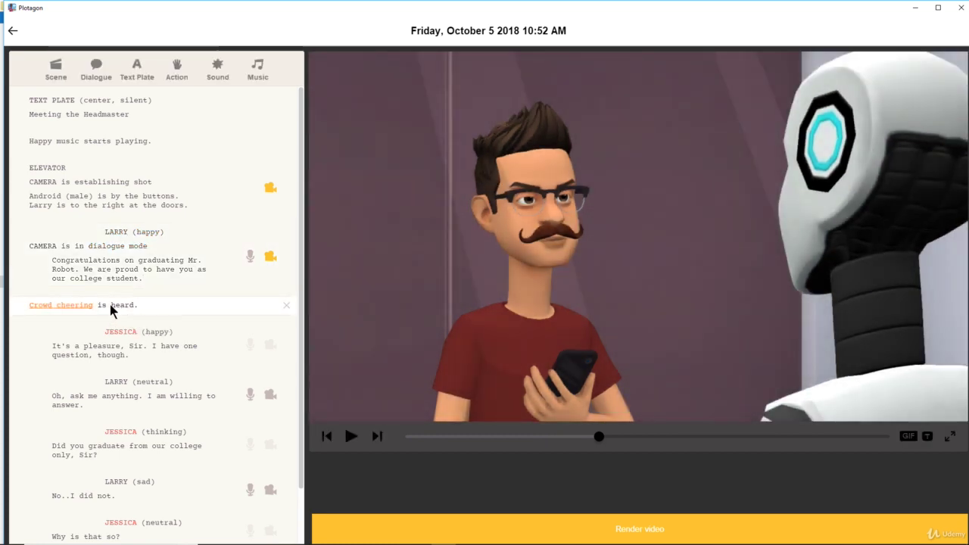
# - Insert a new sound effect line just above the crowd cheering
pyautogui.click(82, 305)
pyautogui.click(203, 315)
pyautogui.click(217, 76)
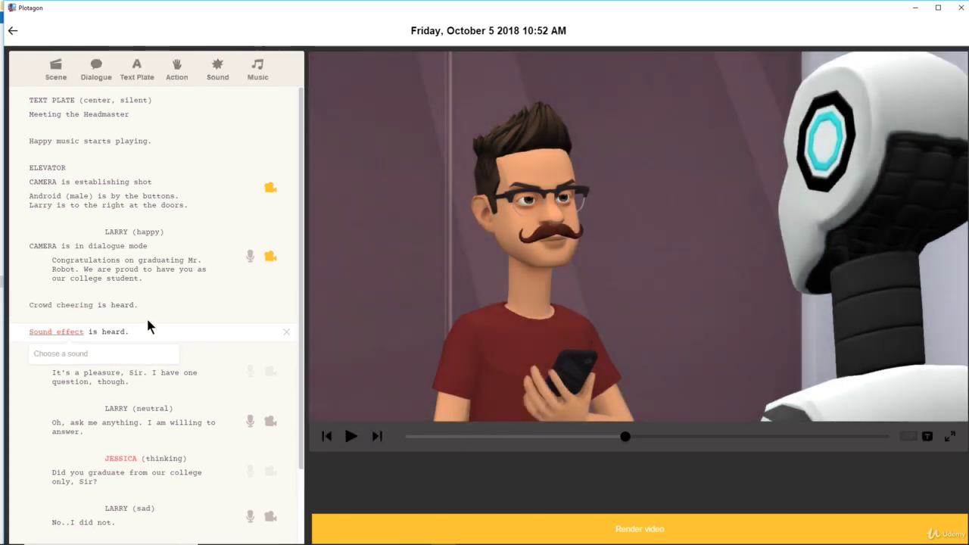
pyautogui.moveTo(151, 328); pyautogui.dragTo(104, 317)
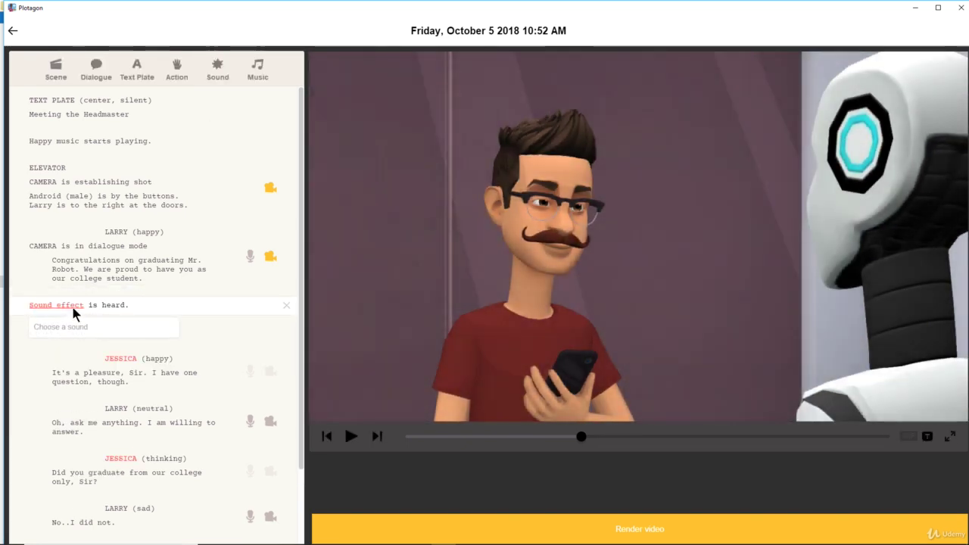
# - Set the new sound effect to Thunder and realign the crowd cheering after it
pyautogui.click(73, 307)
pyautogui.scroll(-15, 83, 340)
pyautogui.scroll(15, 97, 386)
pyautogui.scroll(-15, 96, 386)
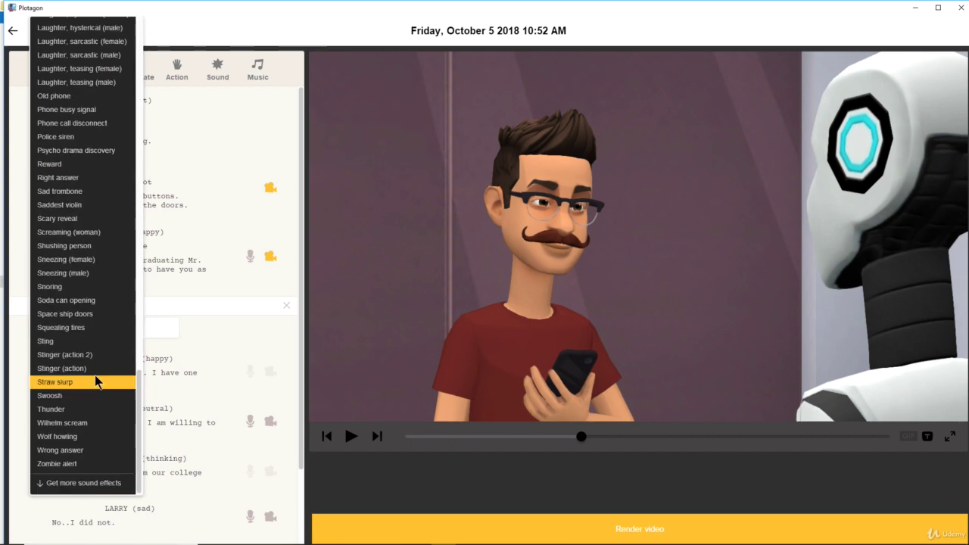
pyautogui.click(93, 412)
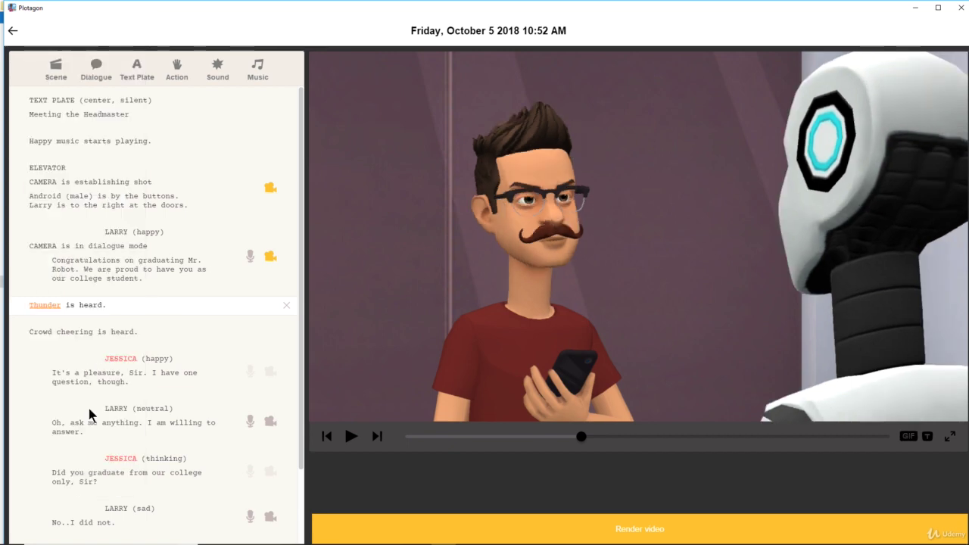
pyautogui.click(90, 332)
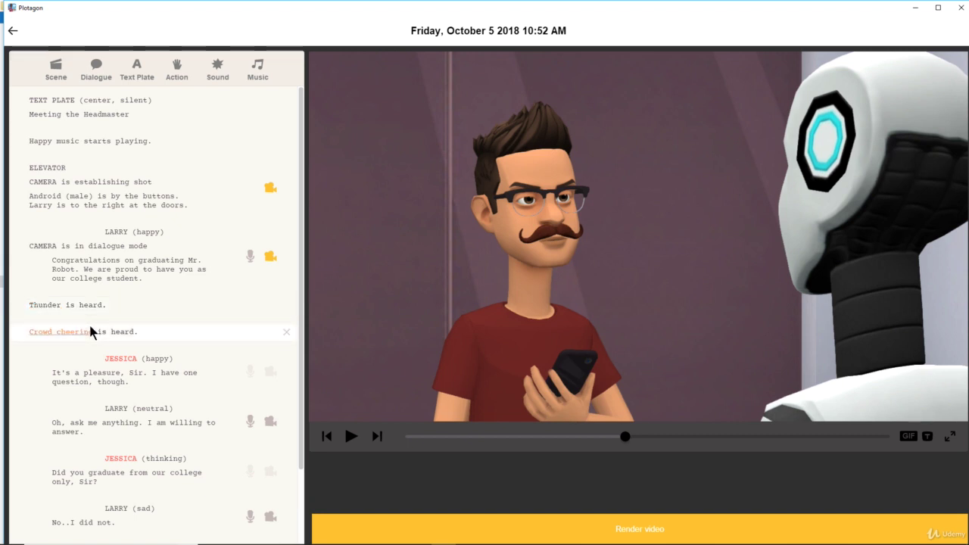
pyautogui.moveTo(158, 328)
pyautogui.mouseDown()
pyautogui.moveTo(156, 292)
pyautogui.moveTo(159, 338)
pyautogui.moveTo(147, 309)
pyautogui.moveTo(159, 333)
pyautogui.mouseUp()
# - Give Jessica's first, thinking and neutral lines to the Android (male)
pyautogui.click(161, 380)
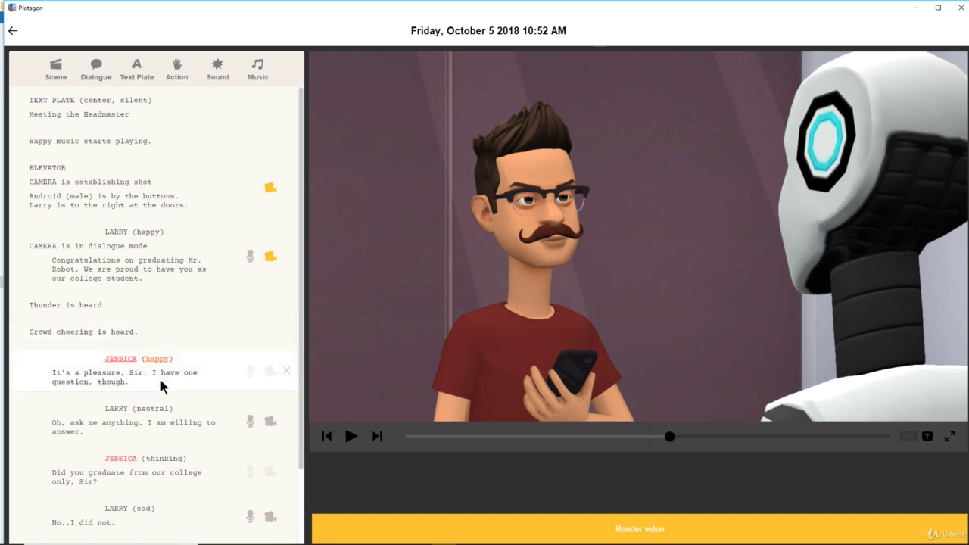
pyautogui.click(132, 365)
pyautogui.click(137, 380)
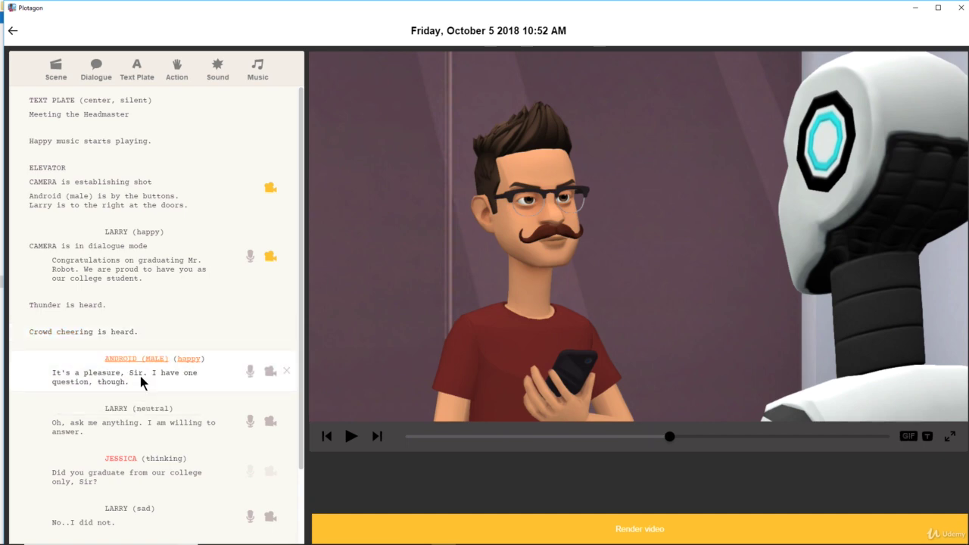
pyautogui.scroll(-3, 144, 435)
pyautogui.click(126, 366)
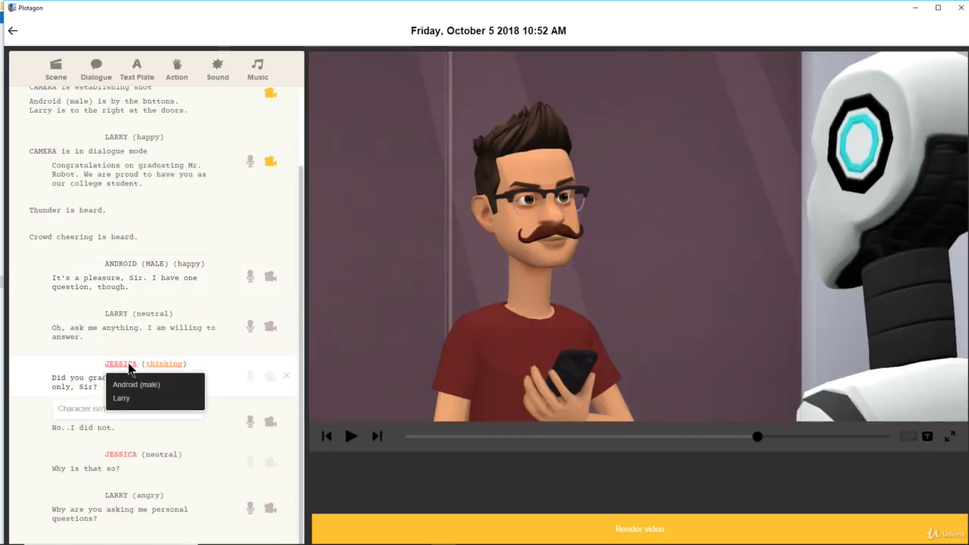
pyautogui.click(137, 381)
pyautogui.click(126, 457)
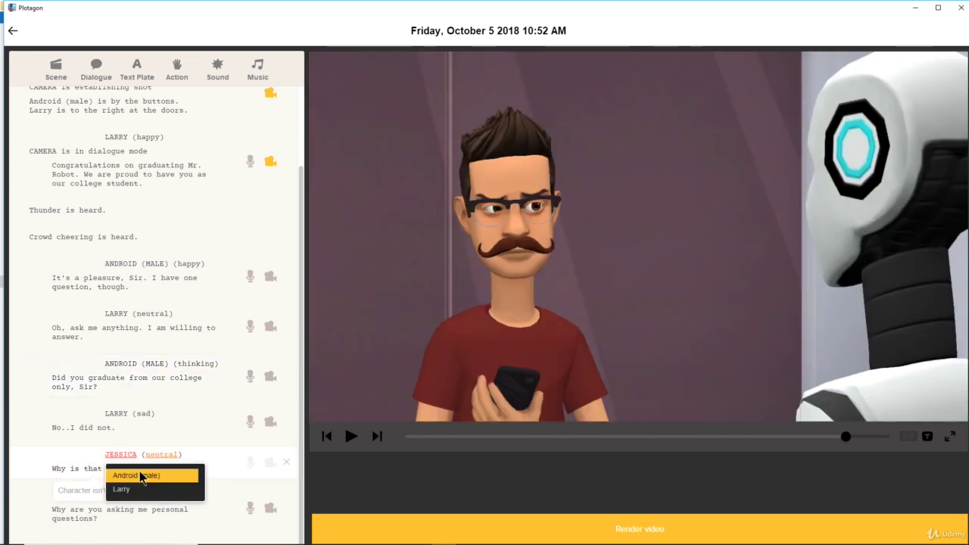
pyautogui.click(140, 470)
pyautogui.click(127, 279)
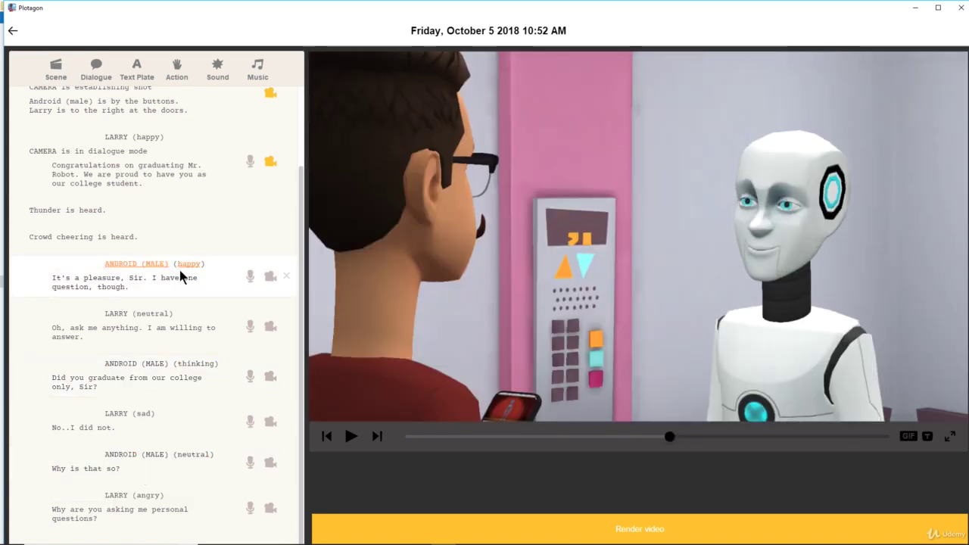
# - Append 'I am just a robot asking questi' to the Android's happy line
pyautogui.scroll(2, 166, 280)
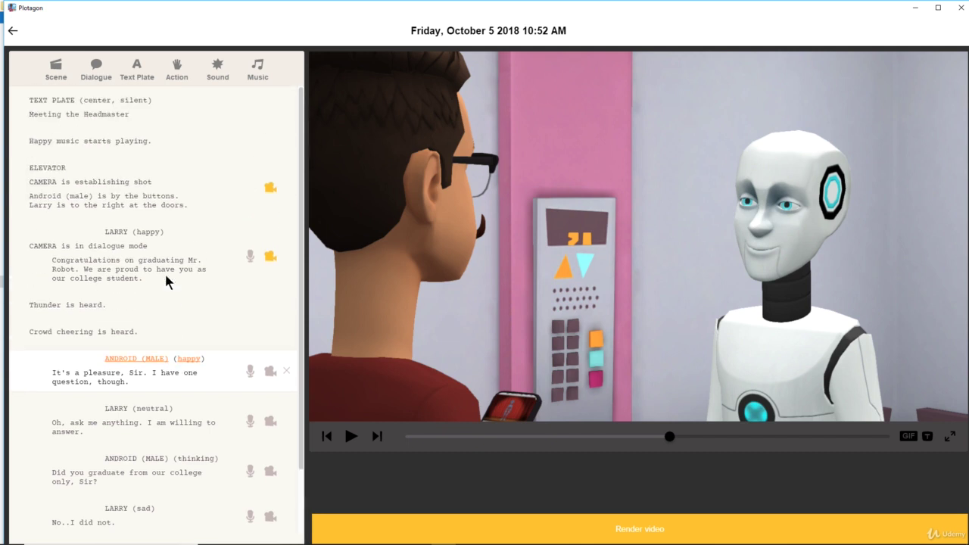
pyautogui.scroll(-2, 196, 297)
pyautogui.scroll(3, 195, 298)
pyautogui.click(143, 383)
pyautogui.write('I am just a robot asking questions.')
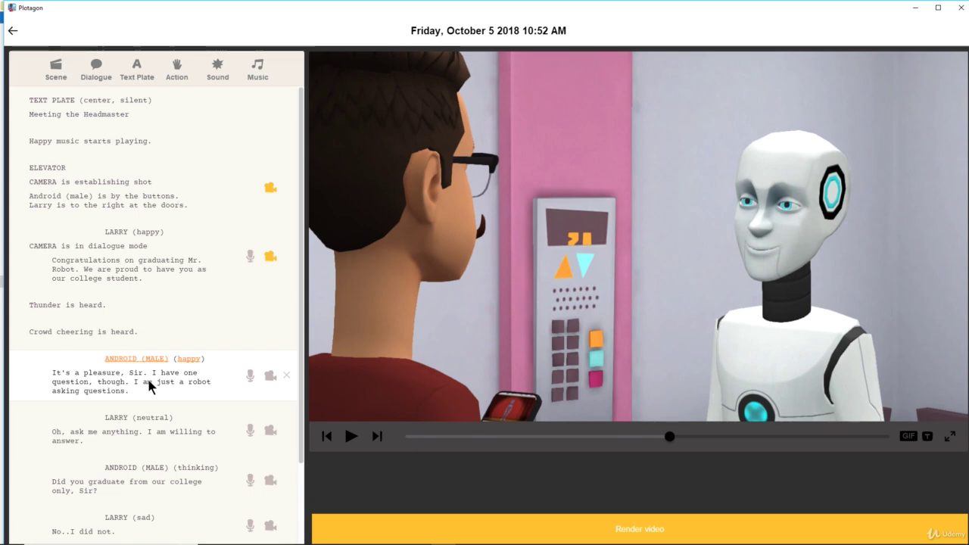
# - Add 'Mr. Ro' to Larry's neutral line and review the following lines
pyautogui.click(182, 433)
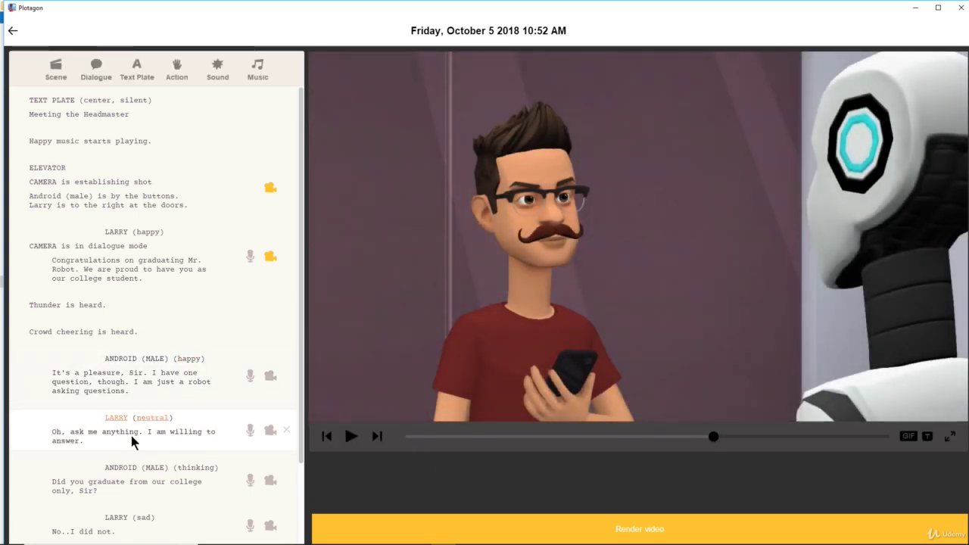
pyautogui.write('Mr. Robot.')
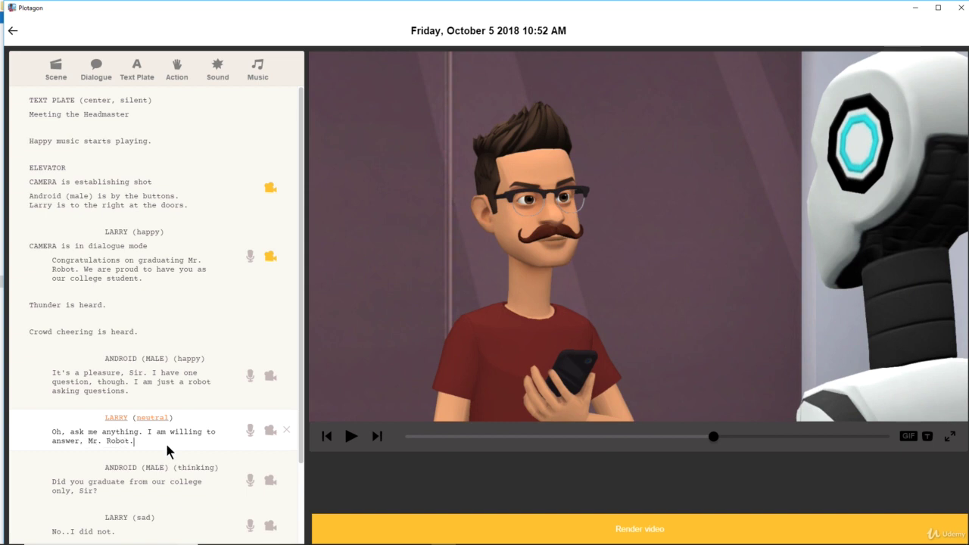
pyautogui.scroll(-1, 182, 466)
pyautogui.click(165, 379)
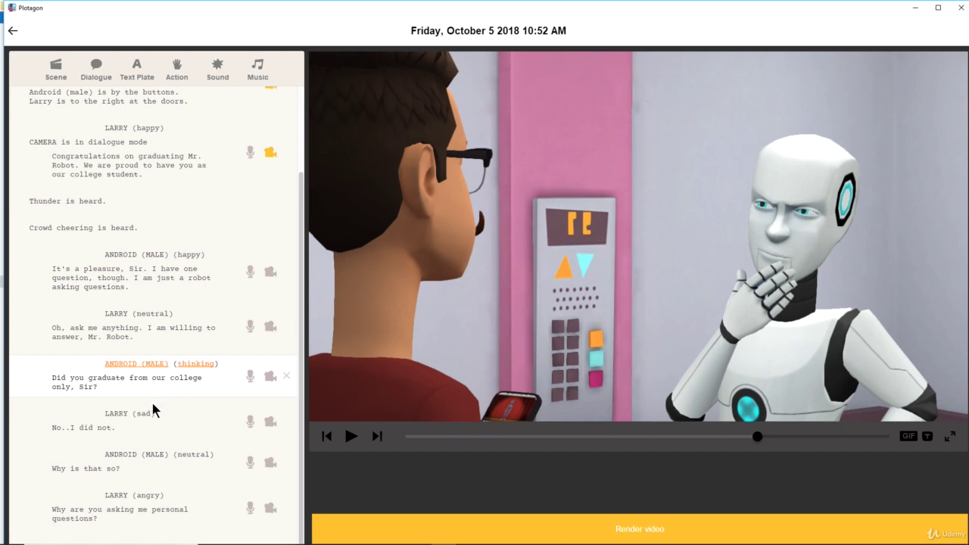
pyautogui.click(156, 424)
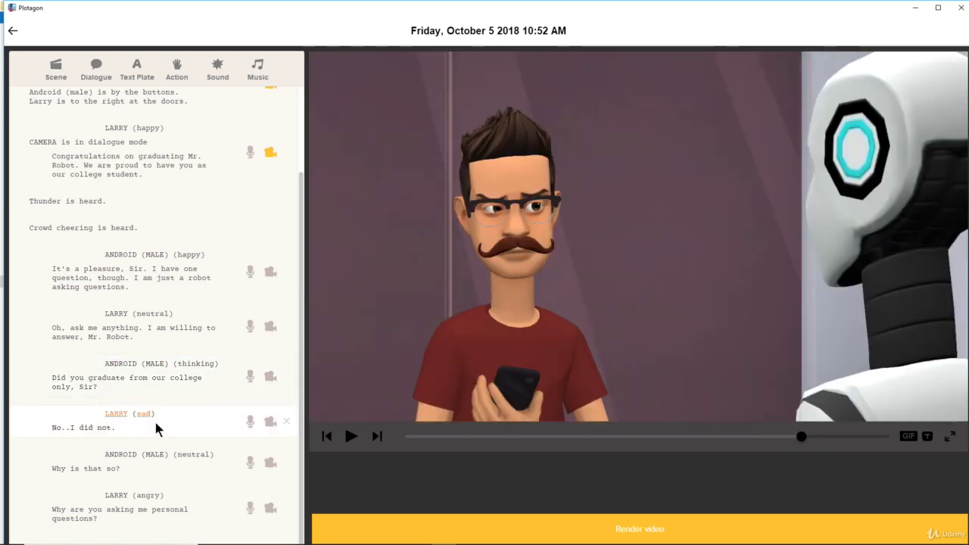
pyautogui.click(160, 473)
pyautogui.click(167, 513)
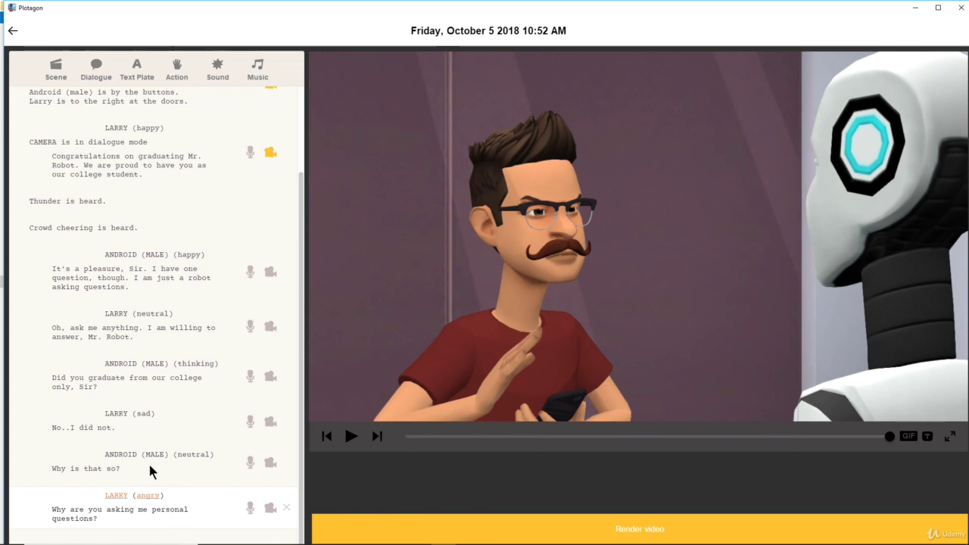
# - Add a closing Android (male) line: 'Sorry Sir. I was just kidding.'
pyautogui.click(95, 71)
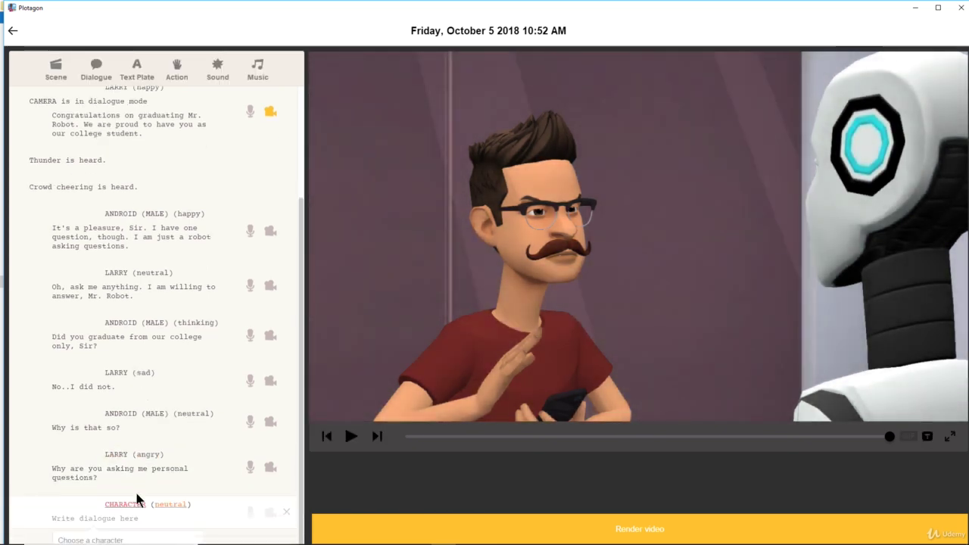
pyautogui.click(138, 509)
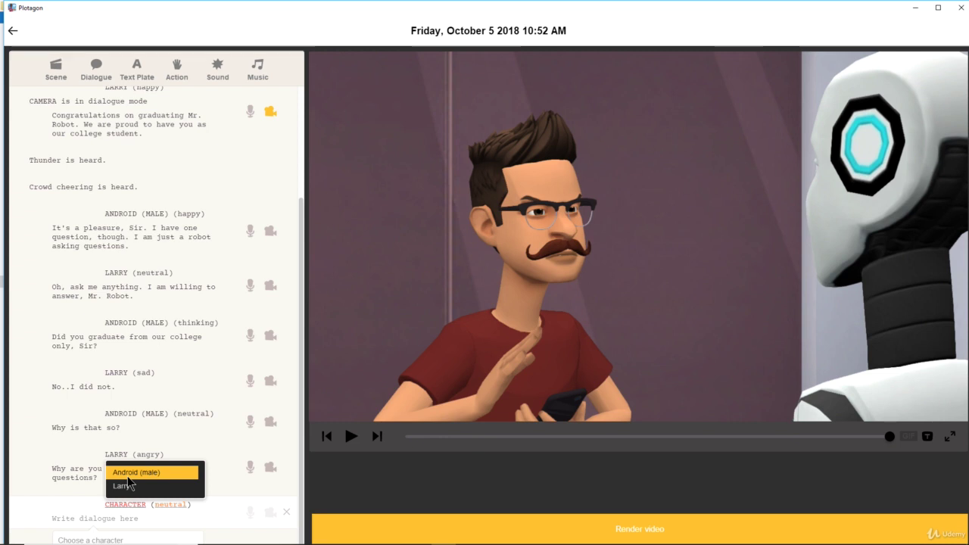
pyautogui.click(136, 472)
pyautogui.write('Sorry Sir. I was j')
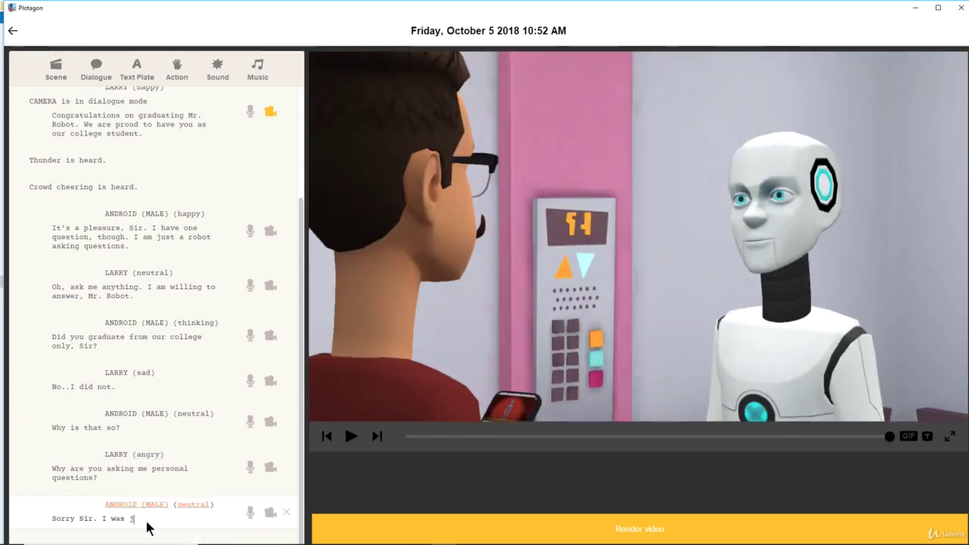
pyautogui.write('ust kidding.')
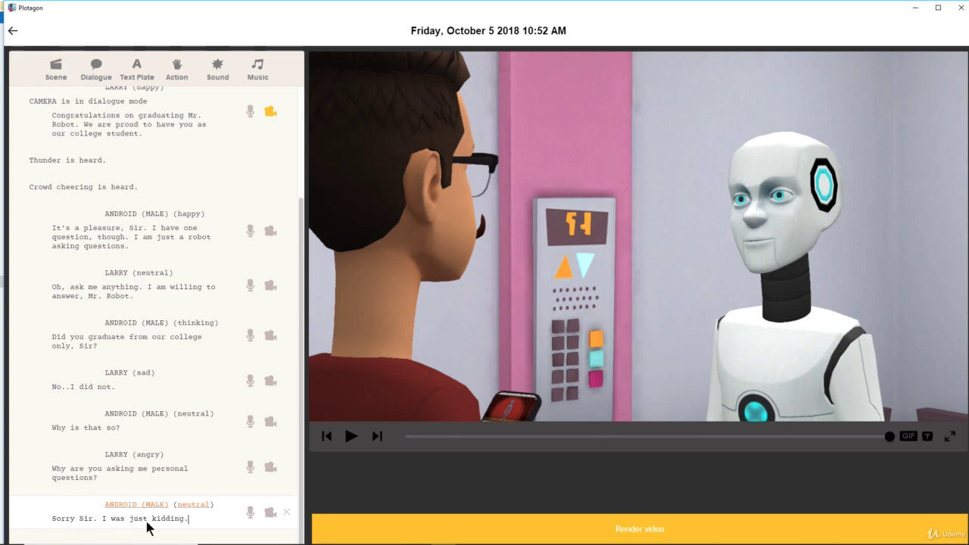
# - Change the Android's 'just kidding' line emotion from neutral to Happy sigh
pyautogui.click(189, 506)
pyautogui.scroll(-5, 221, 469)
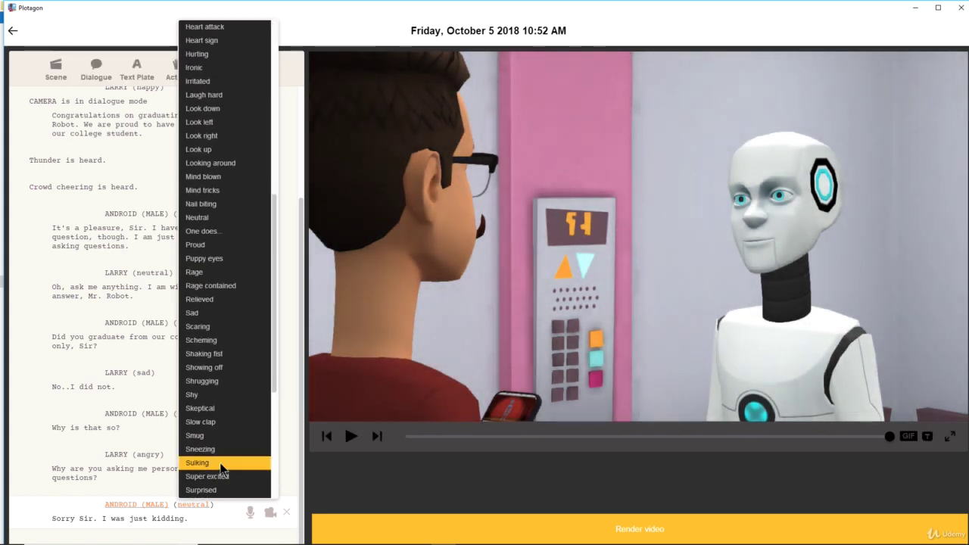
pyautogui.click(218, 436)
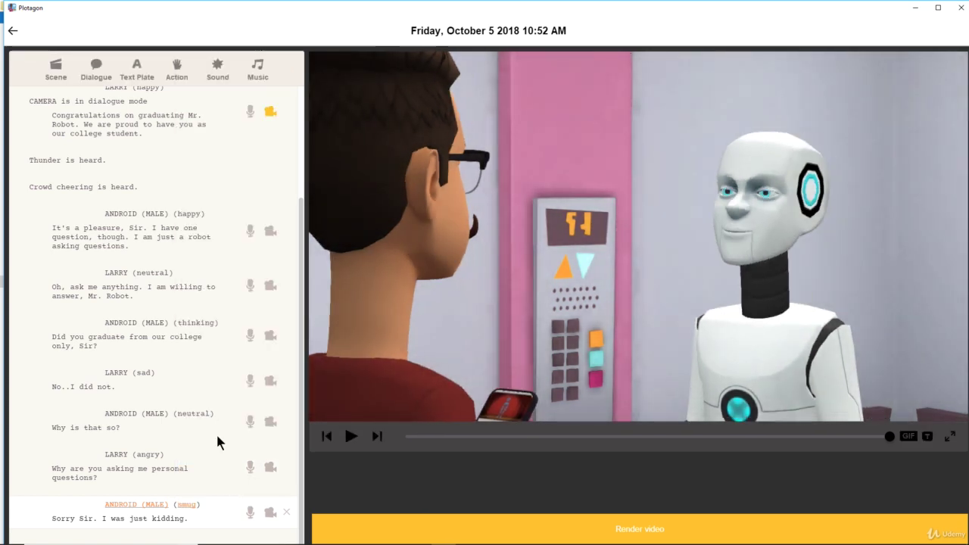
pyautogui.click(188, 505)
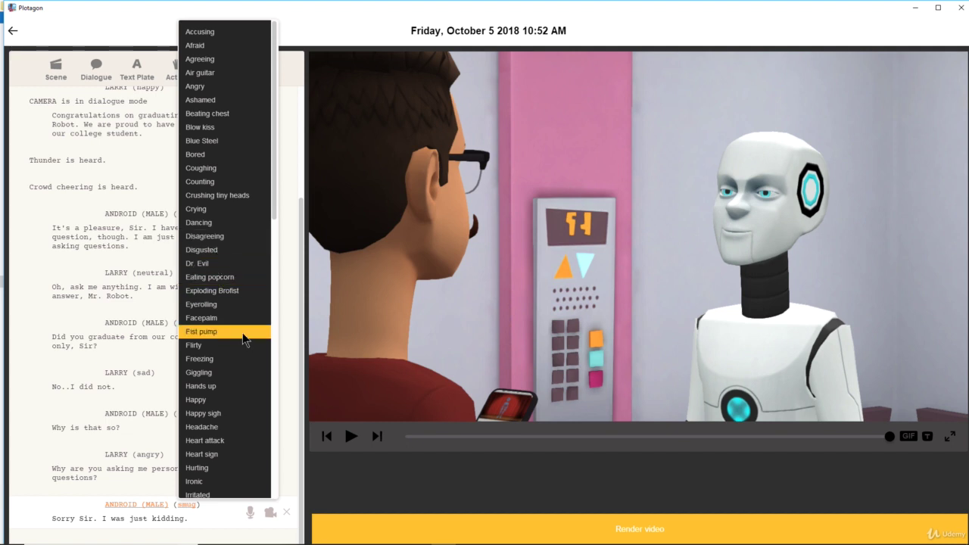
pyautogui.scroll(-3, 231, 333)
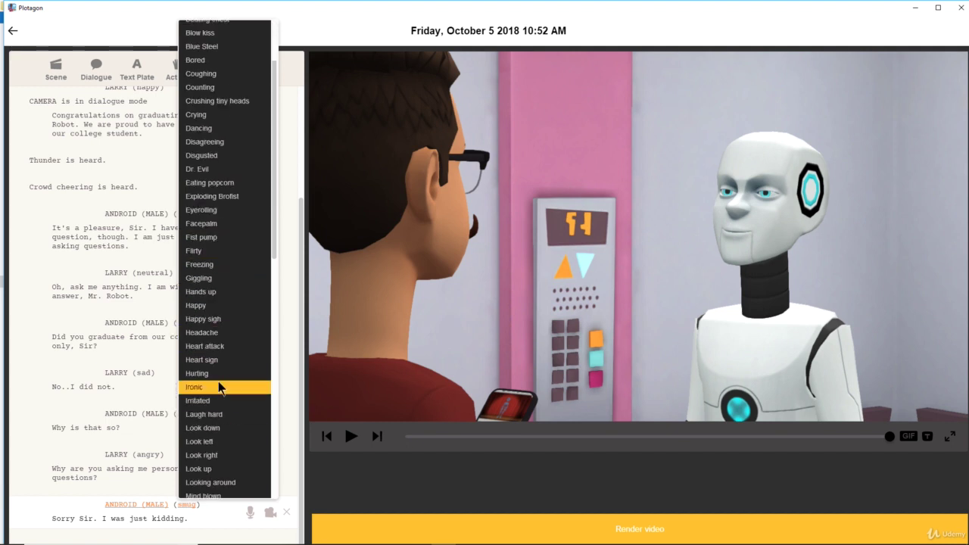
pyautogui.click(213, 318)
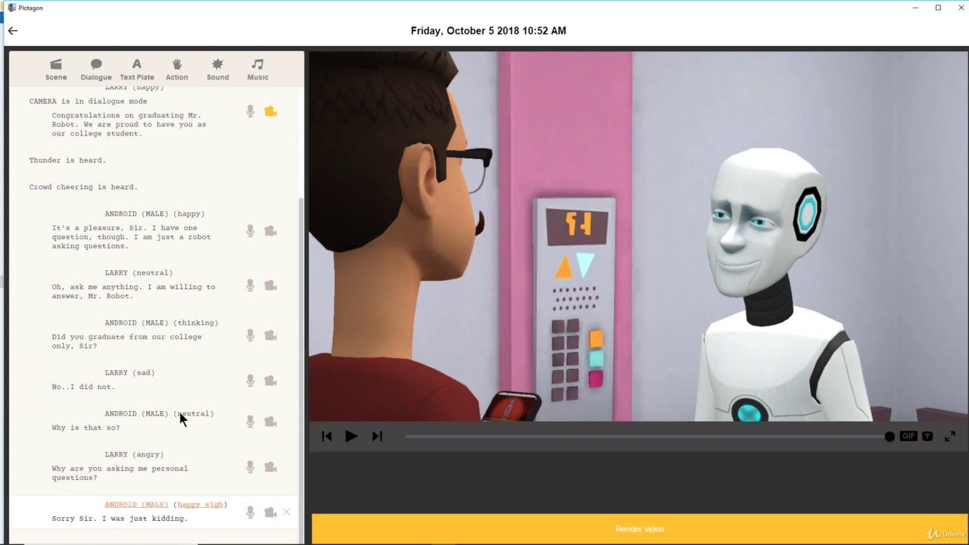
# - Switch Larry's 'Oh, ask me anything' line from neutral to the Looking around emotion
pyautogui.click(179, 470)
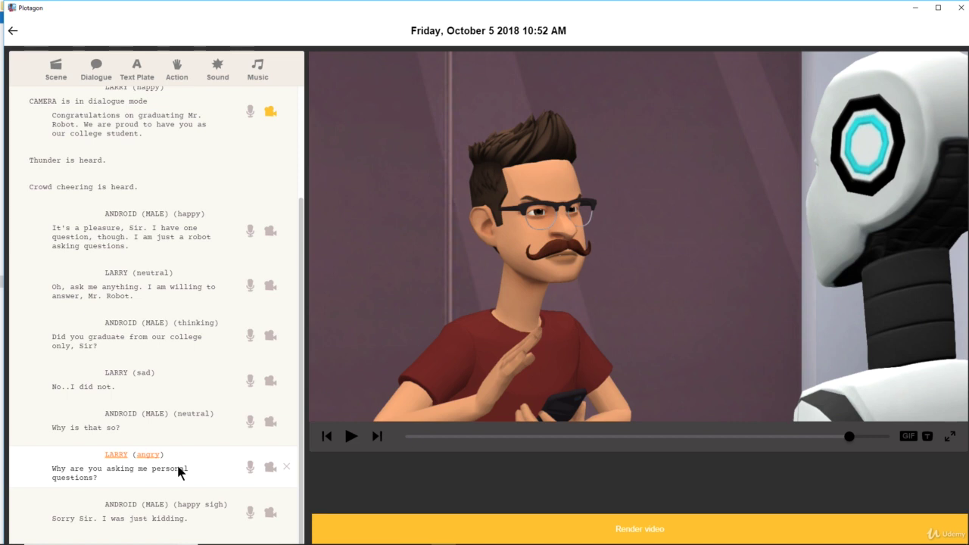
pyautogui.click(191, 518)
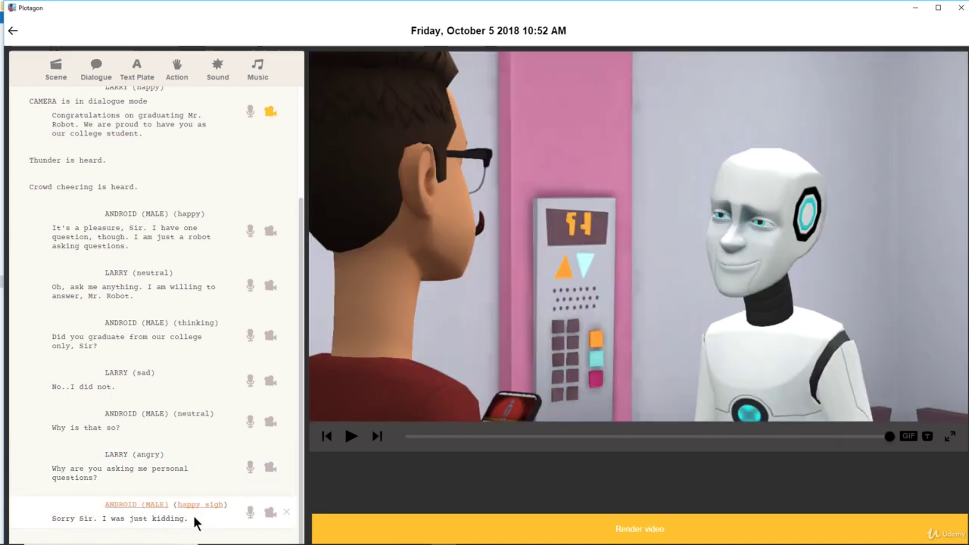
pyautogui.click(183, 297)
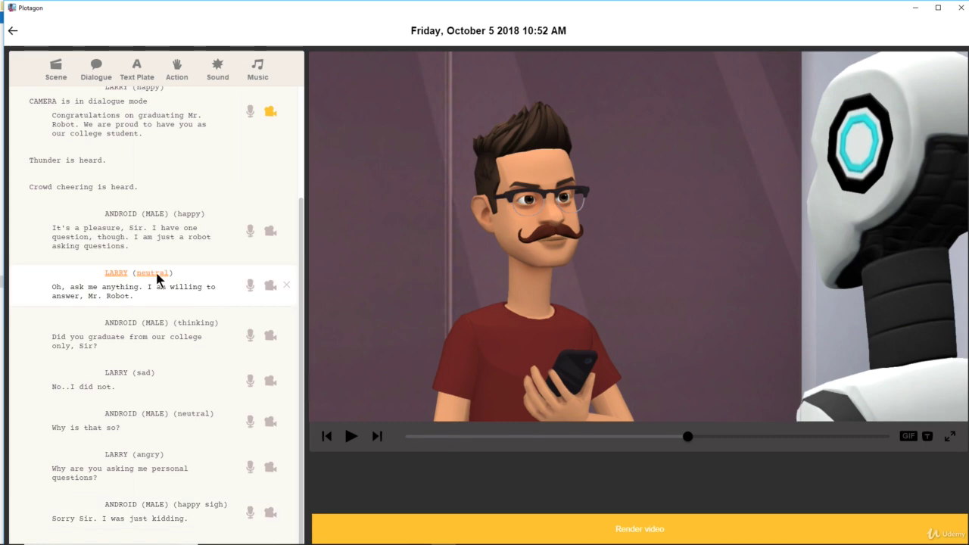
pyautogui.click(158, 274)
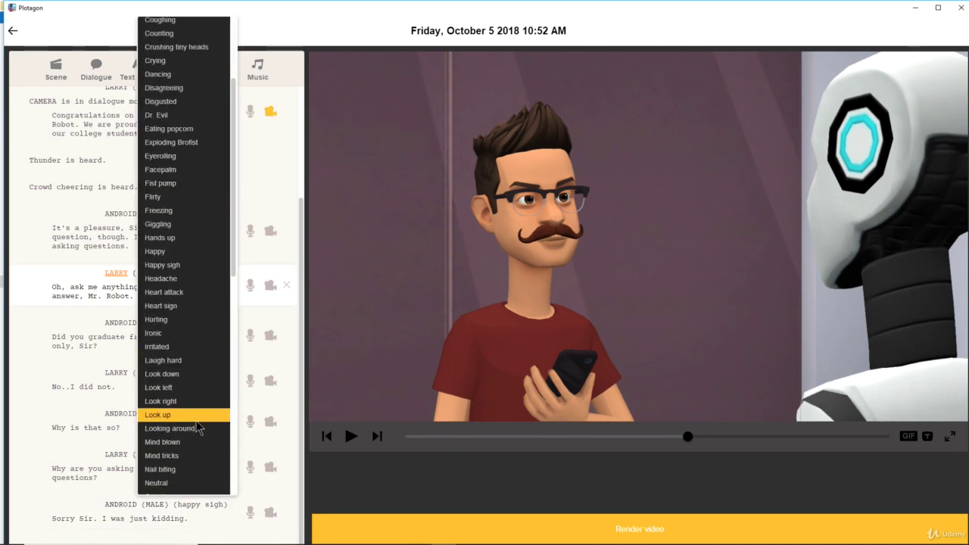
pyautogui.click(197, 428)
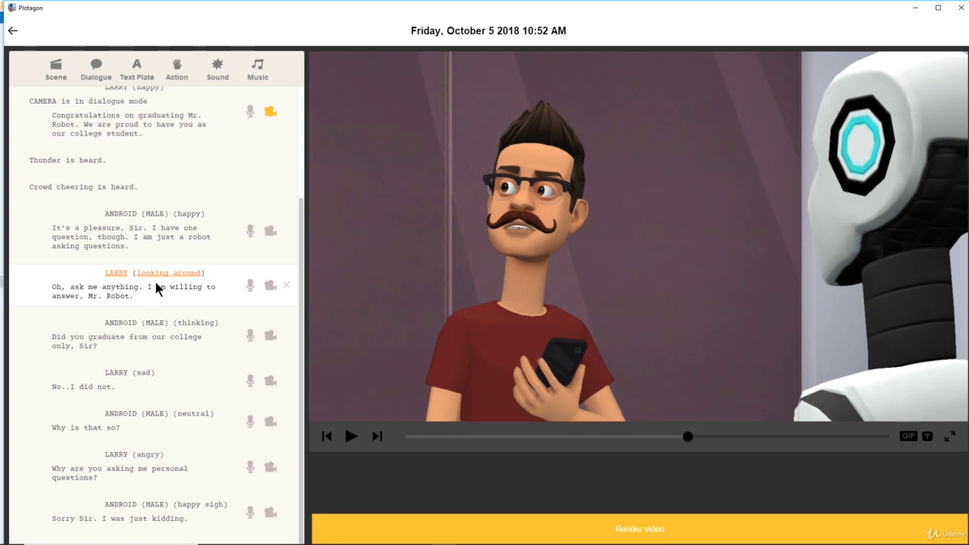
pyautogui.click(168, 328)
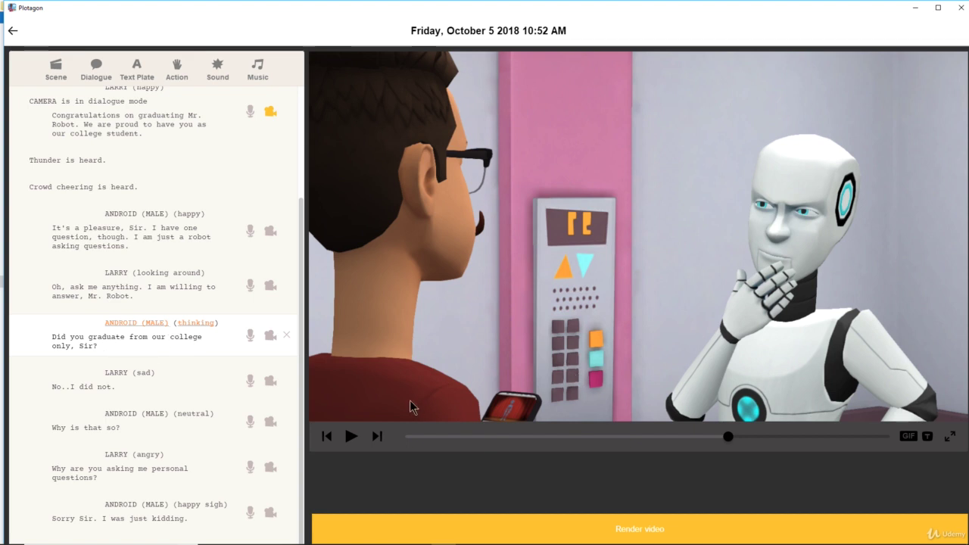
# - Toggle preview subtitles on, off and back on so lines display as captions
pyautogui.click(927, 439)
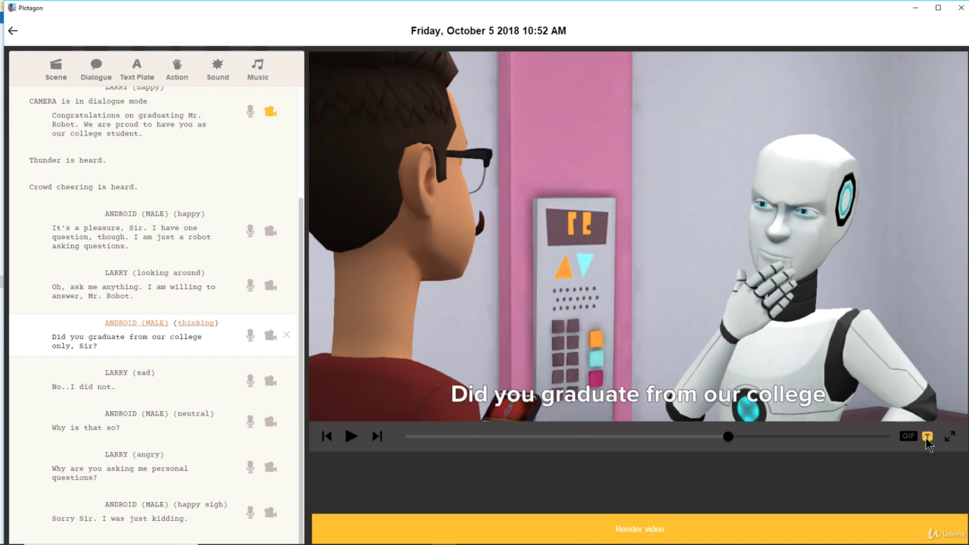
pyautogui.click(927, 439)
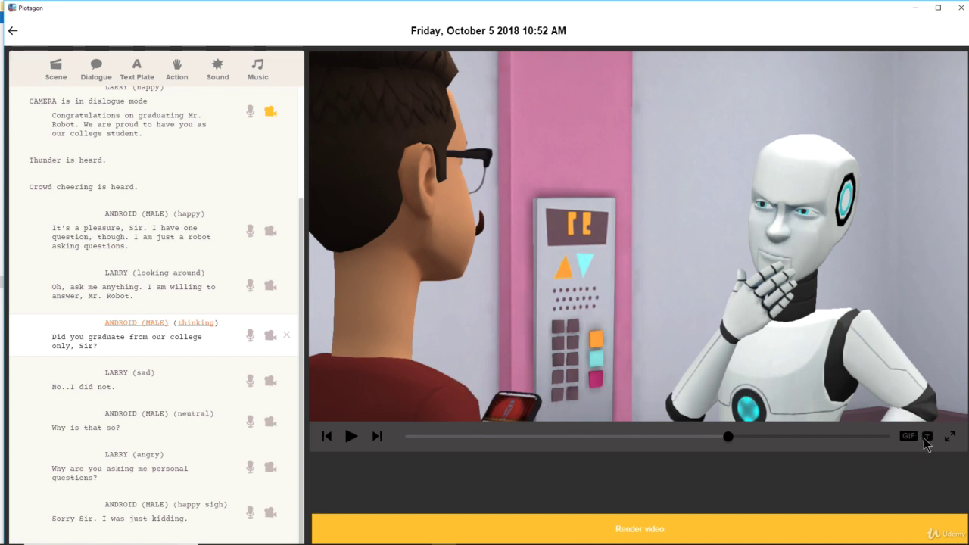
pyautogui.click(927, 439)
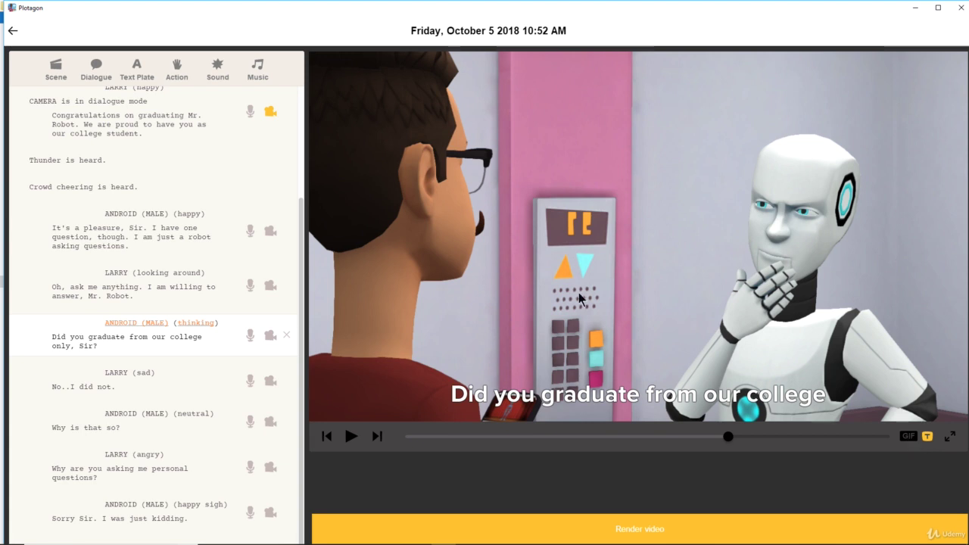
pyautogui.scroll(3, 287, 163)
# - Preview the opening 'Meeting the Headmaster' text plate in full screen and return
pyautogui.click(166, 113)
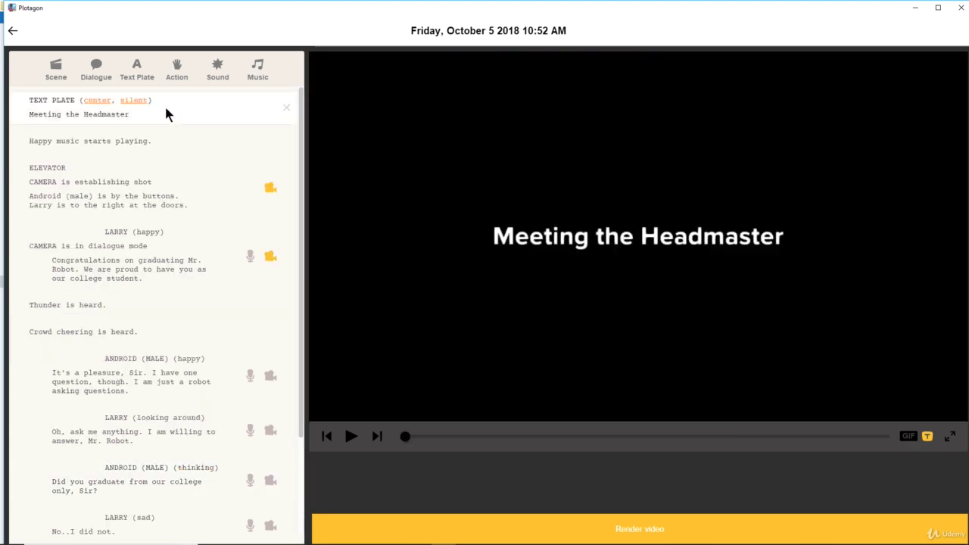
pyautogui.click(950, 440)
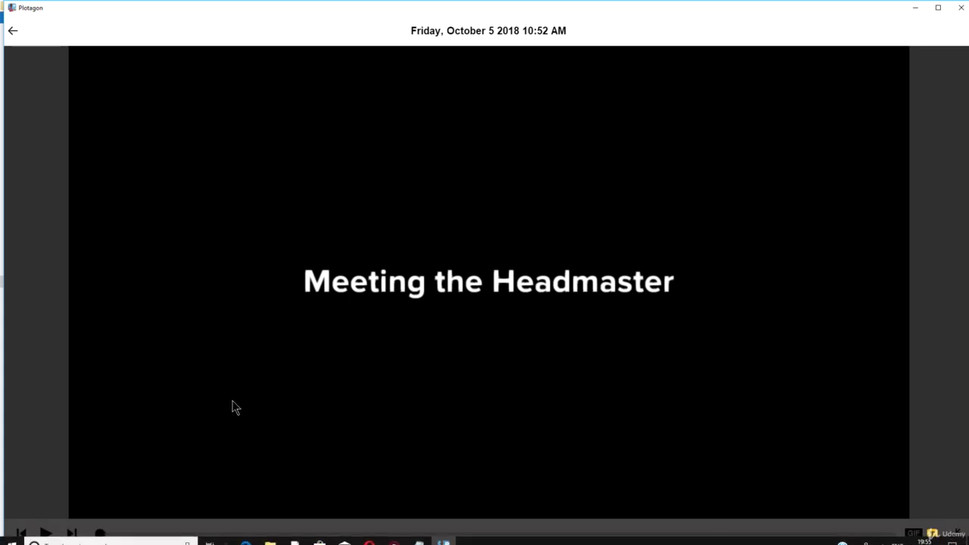
pyautogui.click(957, 534)
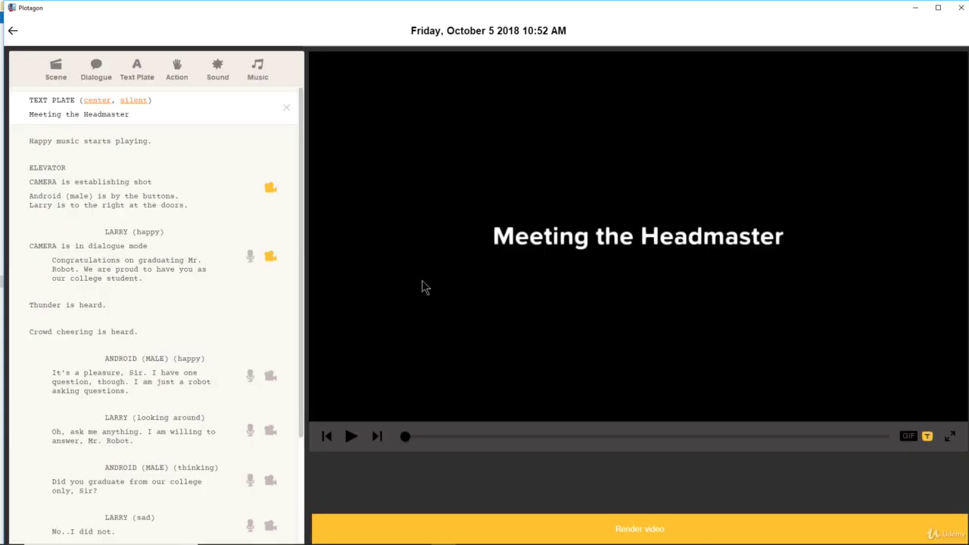
# - Replace the plate title with 'When Mr. Robot has a question.'
pyautogui.press('BackSpace')
pyautogui.press('BackSpace')
pyautogui.press('BackSpace')
pyautogui.press('BackSpace')
pyautogui.press('BackSpace')
pyautogui.press('BackSpace')
pyautogui.press('BackSpace')
pyautogui.press('BackSpace')
pyautogui.press('BackSpace')
pyautogui.press('BackSpace')
pyautogui.press('BackSpace')
pyautogui.press('BackSpace')
pyautogui.press('BackSpace')
pyautogui.press('BackSpace')
pyautogui.press('BackSpace')
pyautogui.press('BackSpace')
pyautogui.press('BackSpace')
pyautogui.press('BackSpace')
pyautogui.press('BackSpace')
pyautogui.press('BackSpace')
pyautogui.write('When Robot T')
pyautogui.press('BackSpace')
pyautogui.press('BackSpace')
pyautogui.press('BackSpace')
pyautogui.press('BackSpace')
pyautogui.press('BackSpace')
pyautogui.press('BackSpace')
pyautogui.press('BackSpace')
pyautogui.write('Mr. Robot Tal')
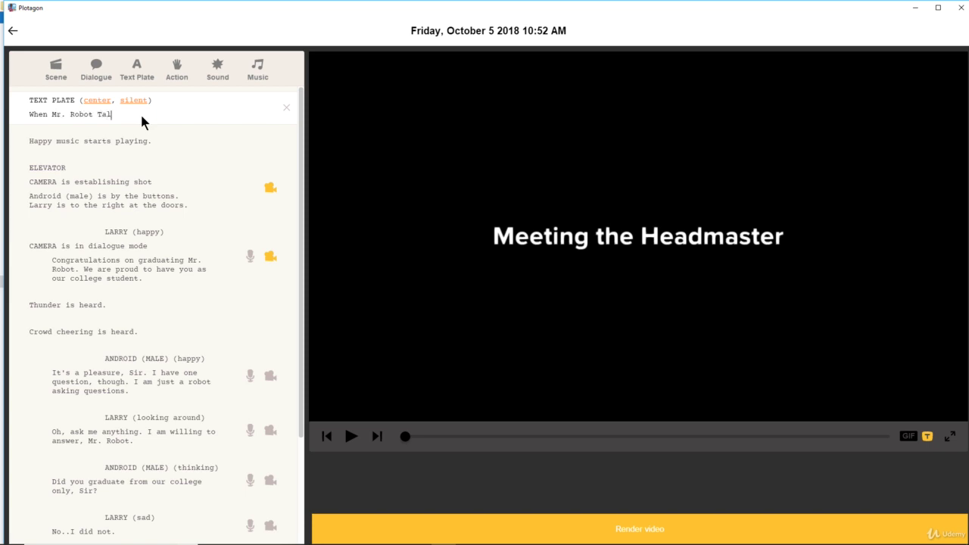
pyautogui.press('BackSpace')
pyautogui.press('BackSpace')
pyautogui.press('BackSpace')
pyautogui.write('Talks')
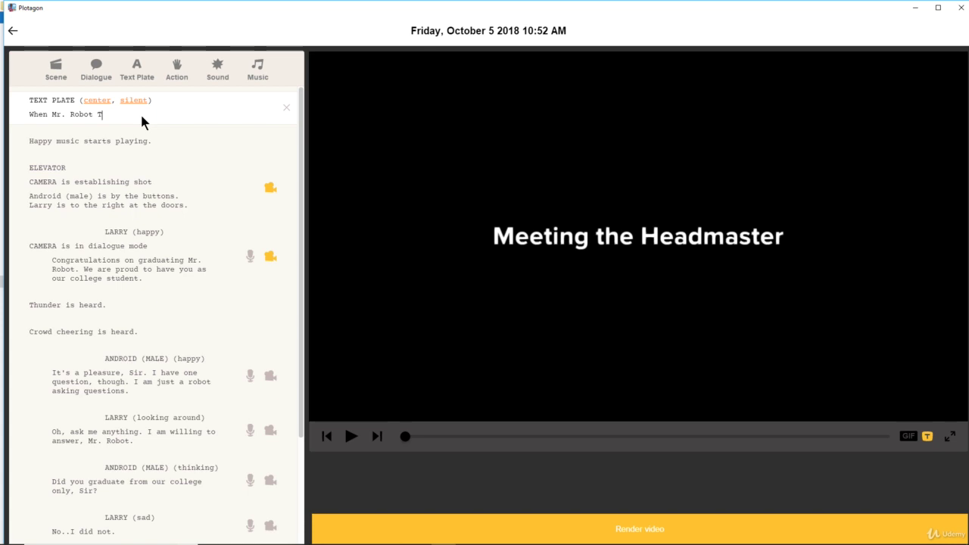
pyautogui.press('BackSpace')
pyautogui.press('BackSpace')
pyautogui.press('BackSpace')
pyautogui.press('BackSpace')
pyautogui.press('BackSpace')
pyautogui.write('has a question.')
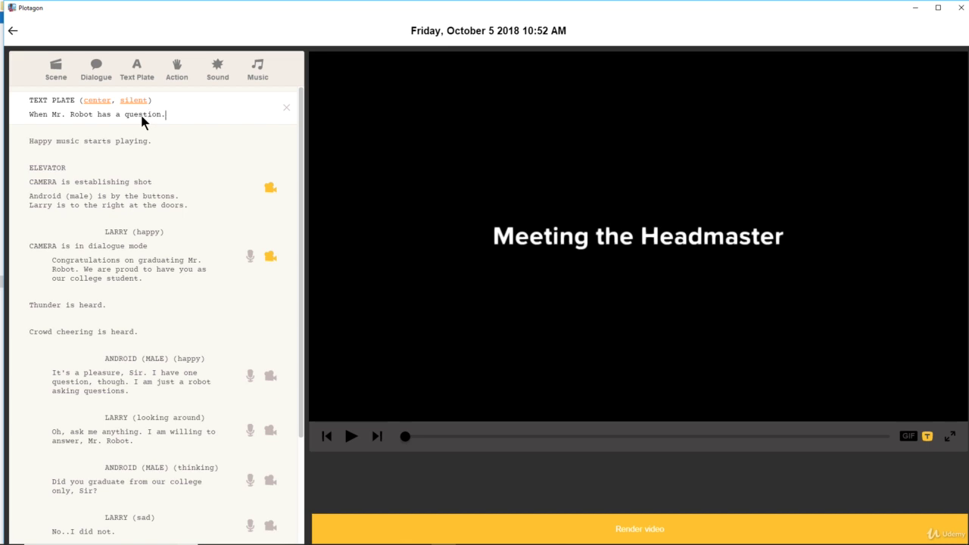
# - Play the whole elevator movie full screen from the new title plate, then exit
pyautogui.click(949, 437)
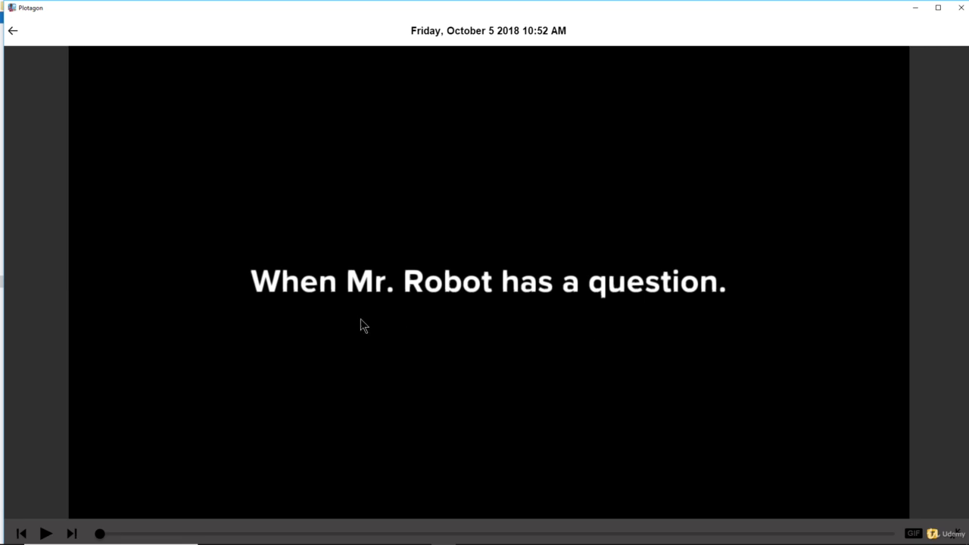
pyautogui.click(45, 534)
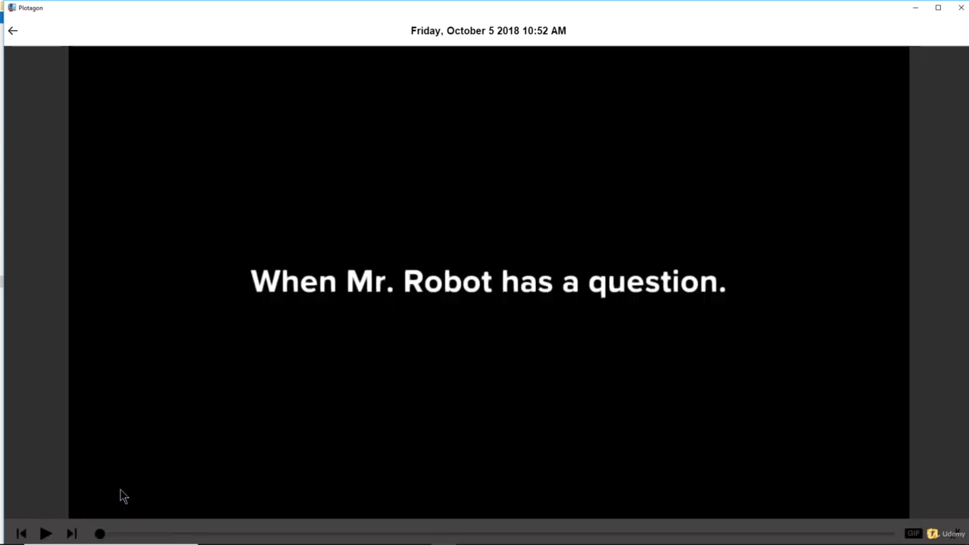
pyautogui.click(955, 533)
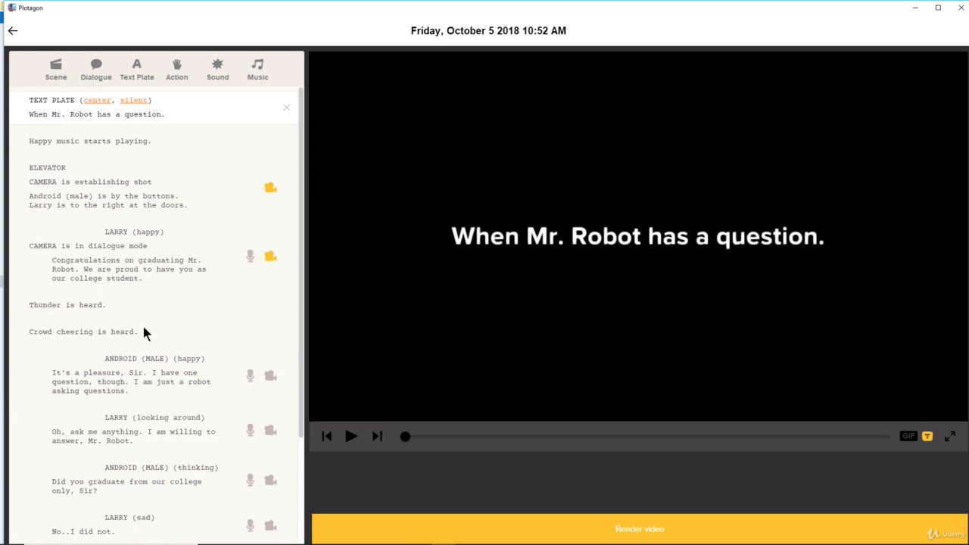
# - Remove 'Thunder is heard.' and drag 'Crowd cheering is heard.' after the final dialogue line
pyautogui.click(123, 303)
pyautogui.click(286, 306)
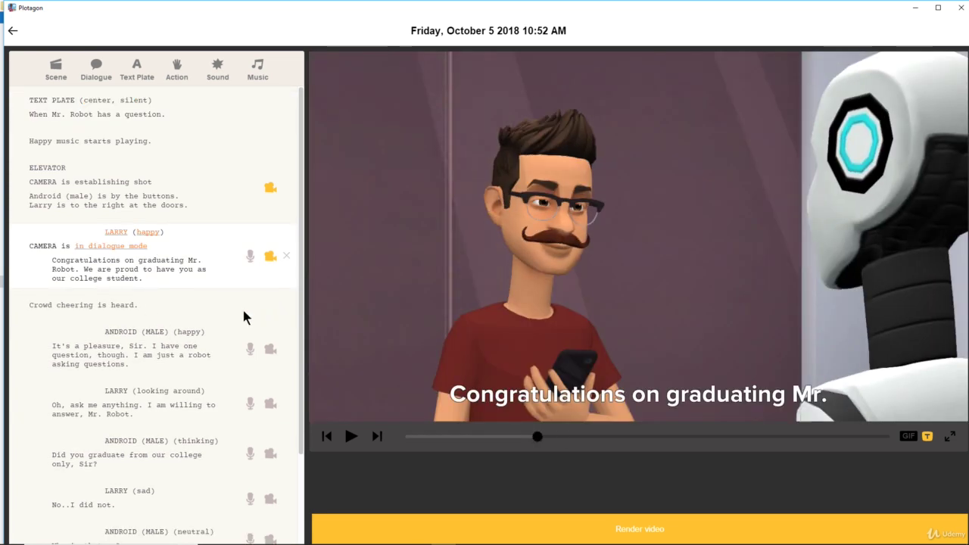
pyautogui.moveTo(219, 313); pyautogui.dragTo(221, 458)
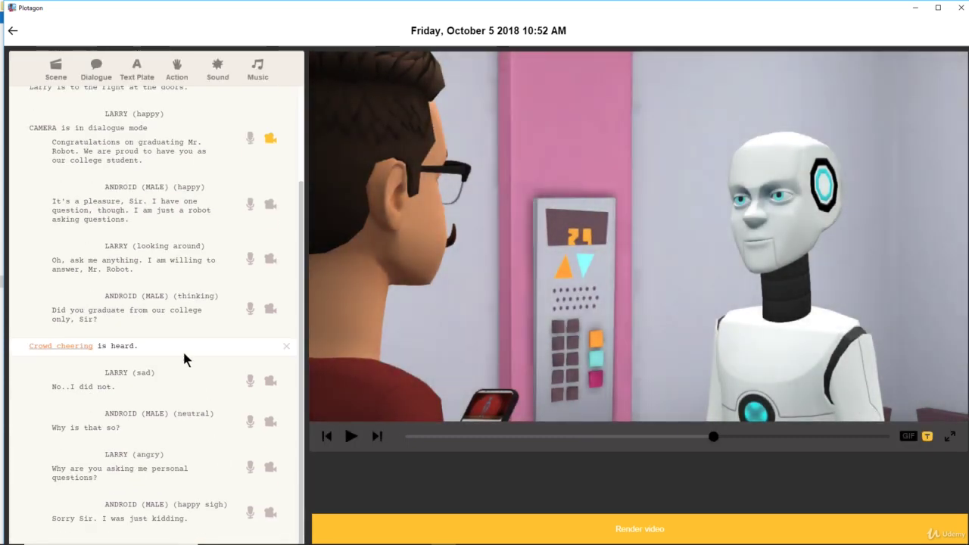
pyautogui.moveTo(184, 350); pyautogui.dragTo(219, 542)
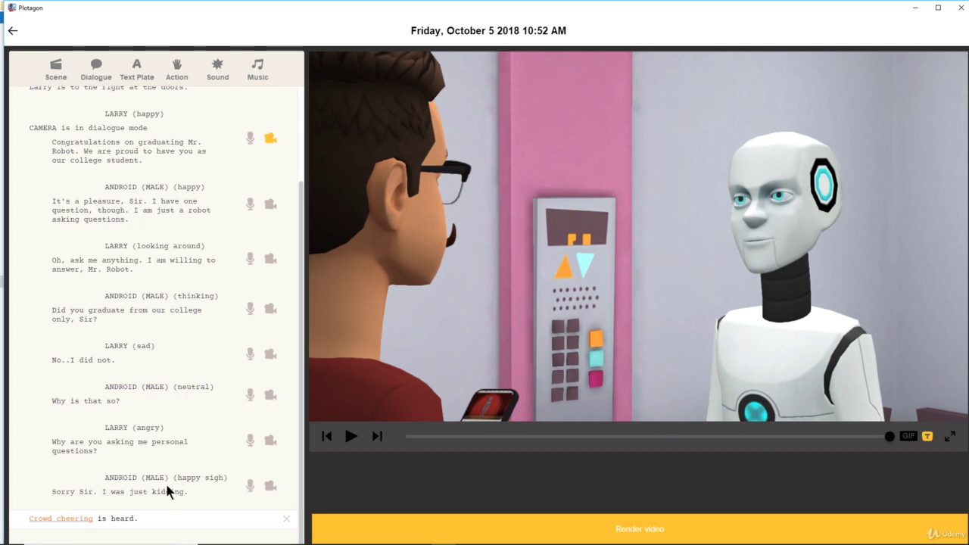
# - Preview the Android's 'It's a pleasure' line, Larry's congratulations line and the title plate
pyautogui.scroll(2, 168, 492)
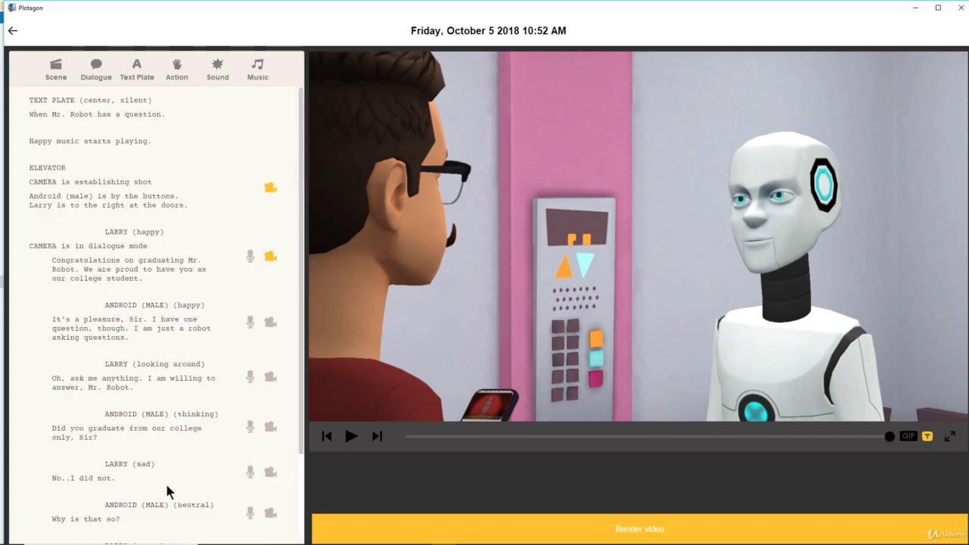
pyautogui.click(172, 316)
pyautogui.click(160, 271)
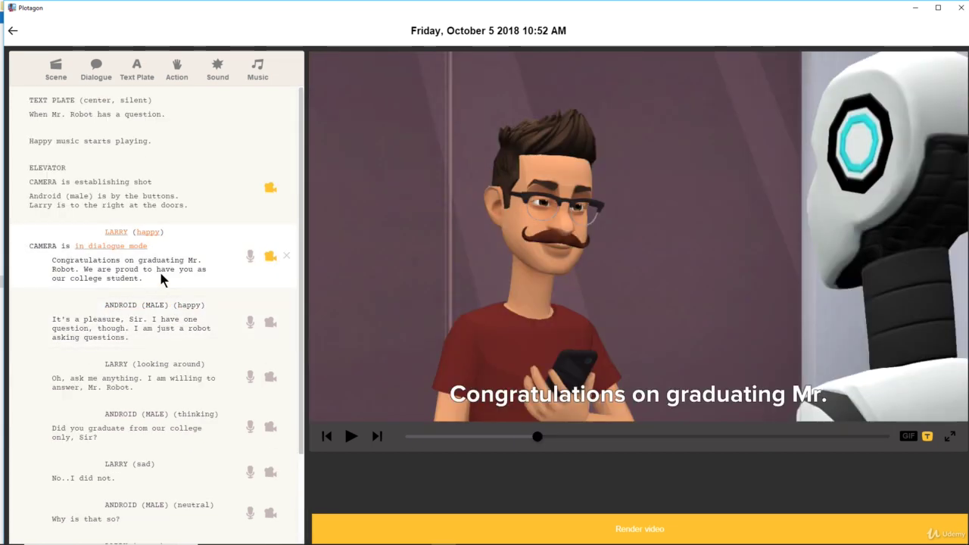
pyautogui.click(155, 112)
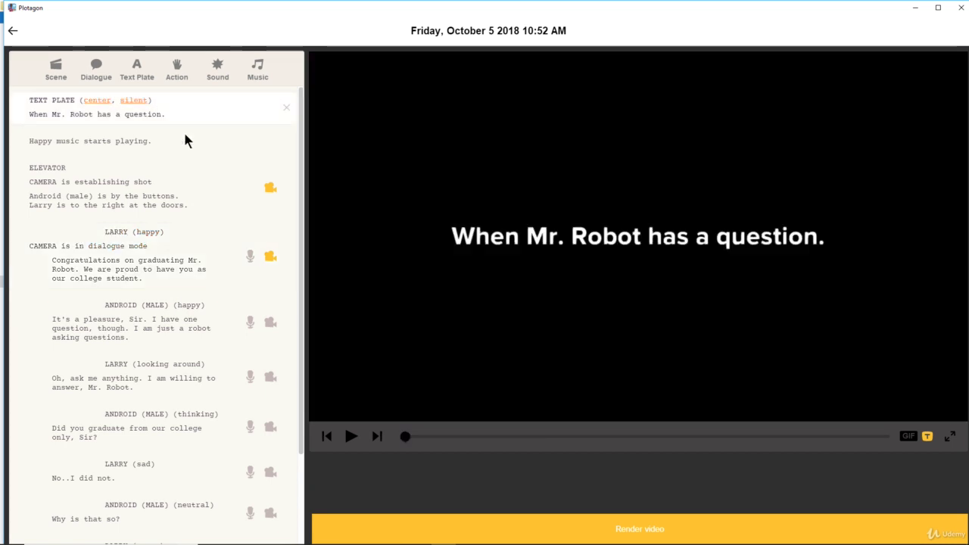
# - Play the revised plot, then select the closing 'Crowd cheering is heard.' cue
pyautogui.click(352, 438)
pyautogui.scroll(-3, 258, 360)
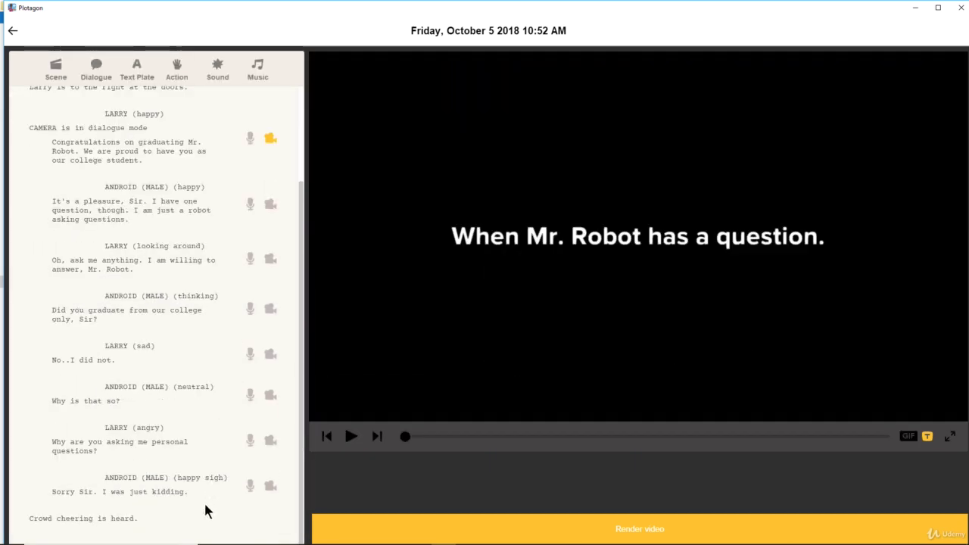
pyautogui.click(216, 519)
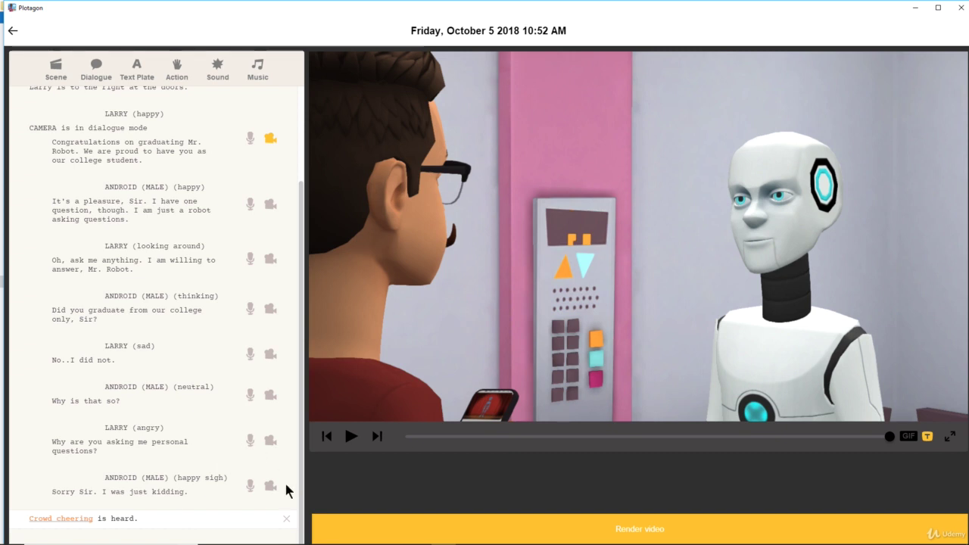
# - Delete the 'Crowd cheering is heard.' cue from the end of the script
pyautogui.click(286, 518)
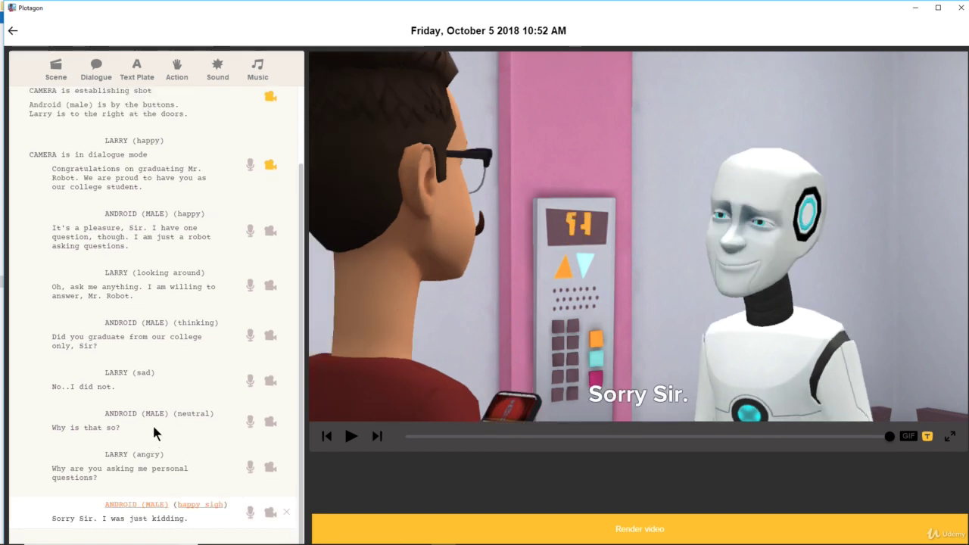
pyautogui.scroll(2, 165, 367)
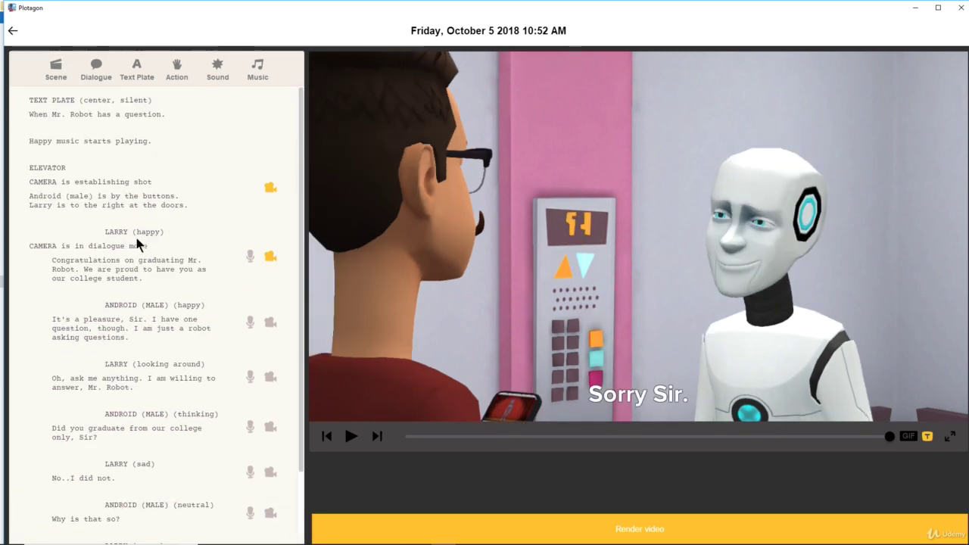
pyautogui.click(149, 331)
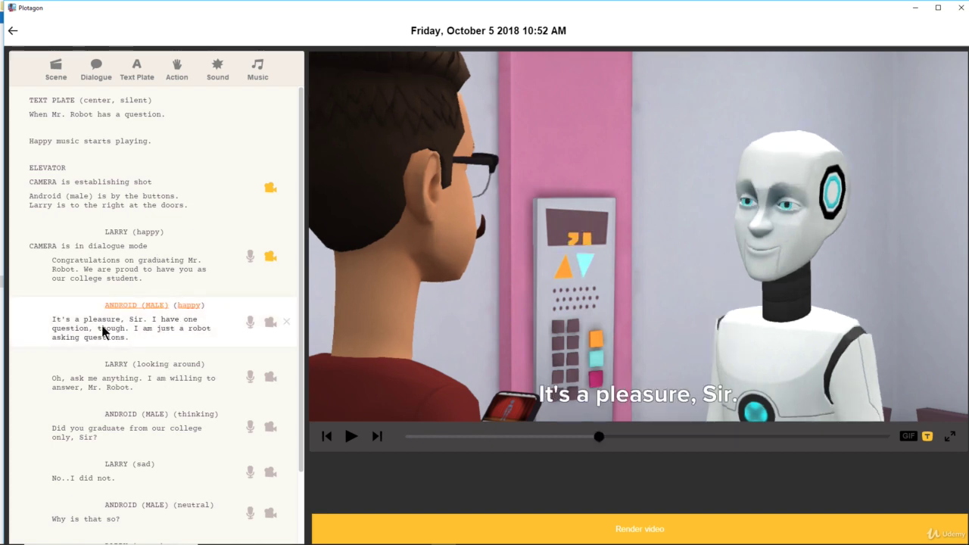
# - Add a comma after 'We are proud' in Larry's congratulations line
pyautogui.click(115, 280)
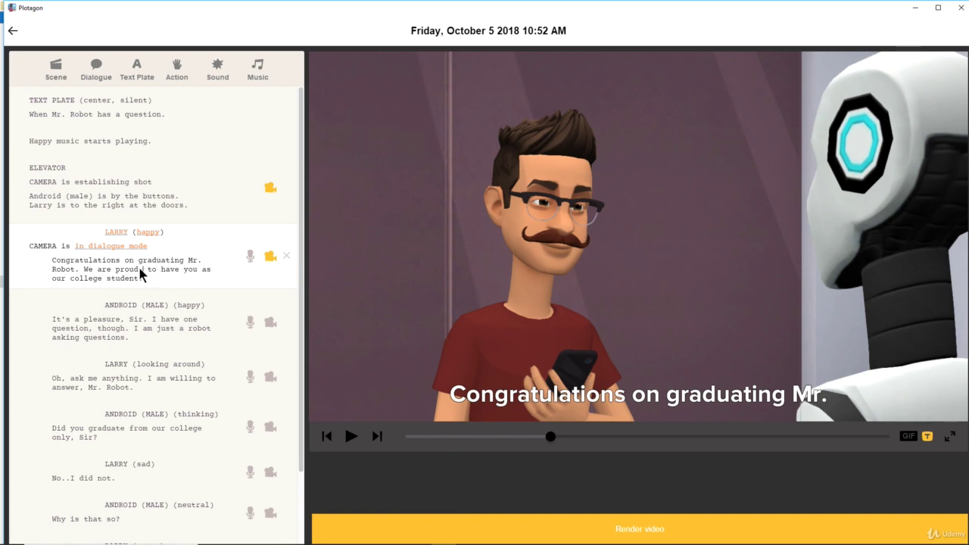
pyautogui.write(',')
pyautogui.click(174, 197)
pyautogui.click(202, 260)
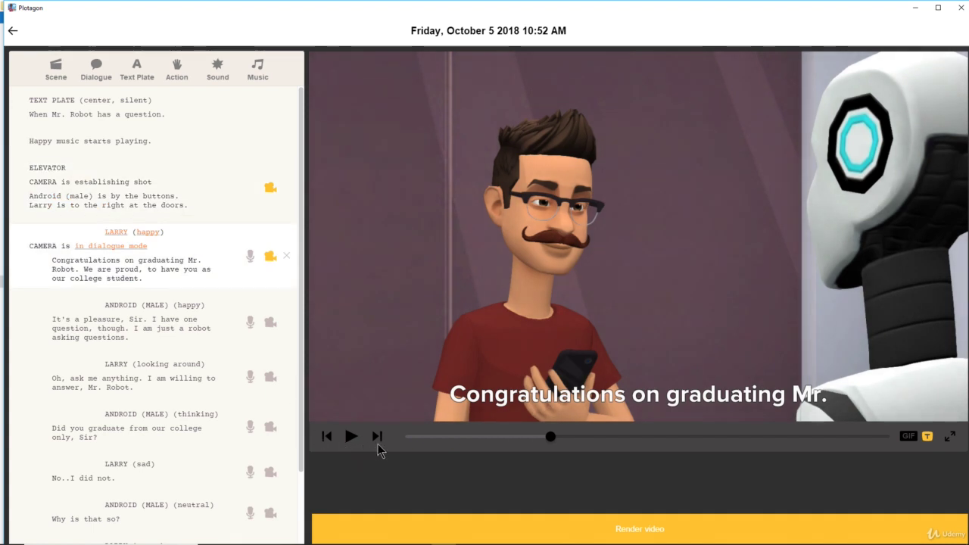
# - Play the plot back from Larry's line, then leave the plot editor
pyautogui.click(352, 439)
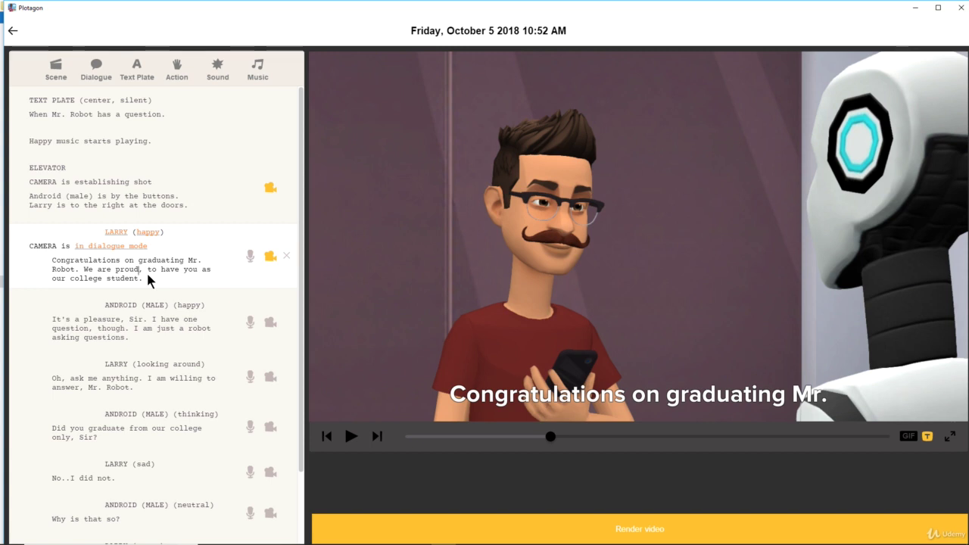
pyautogui.scroll(-2, 158, 346)
pyautogui.scroll(2, 158, 345)
pyautogui.click(13, 32)
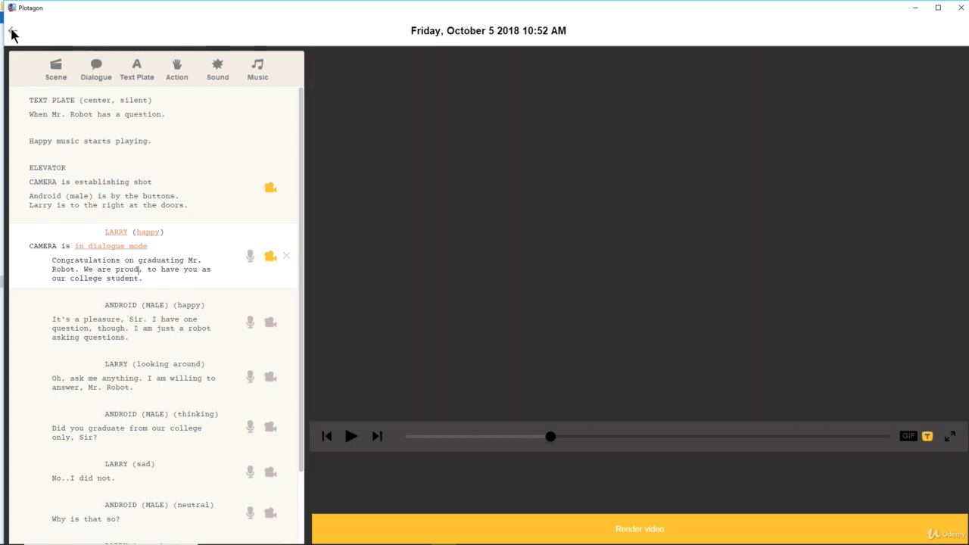